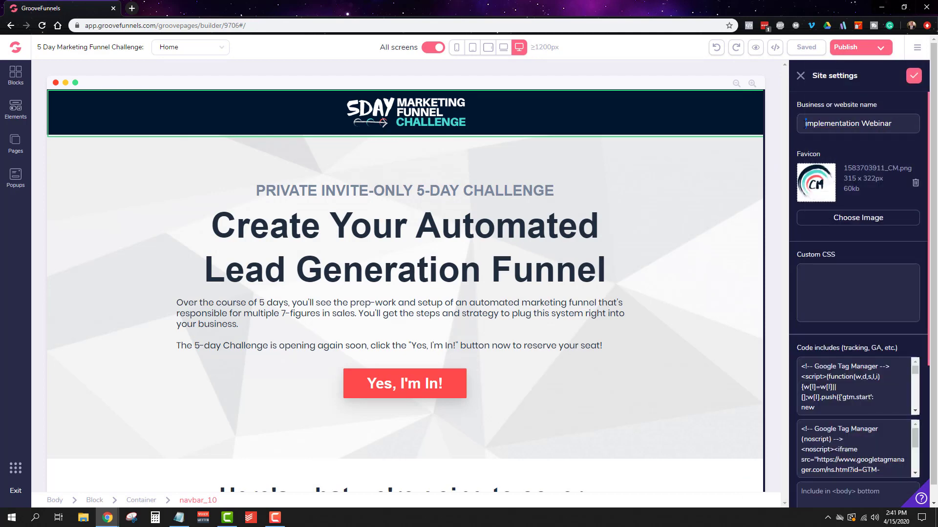
# Step: Apply the site settings with the business or website name "Implementation Webinar"
pyautogui.scroll(-5, 870, 301)
pyautogui.scroll(5, 869, 302)
pyautogui.click(914, 75)
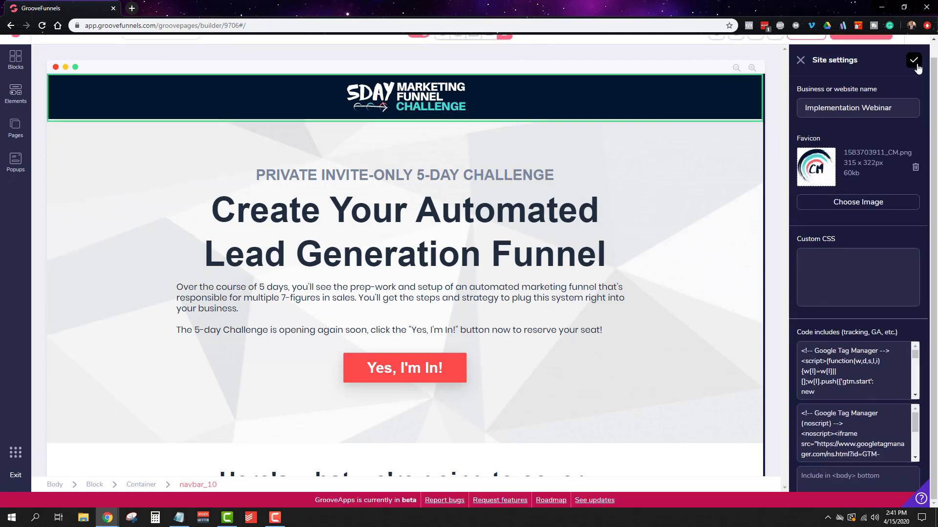
# Step: Replace the hero block's background with the lit-bricks image and set its size to Cover
pyautogui.click(703, 201)
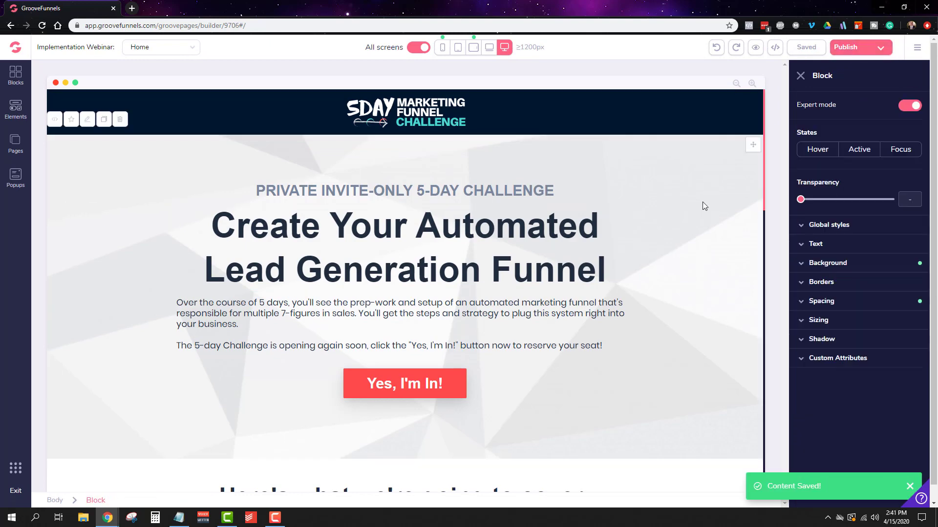
pyautogui.click(840, 264)
pyautogui.click(837, 371)
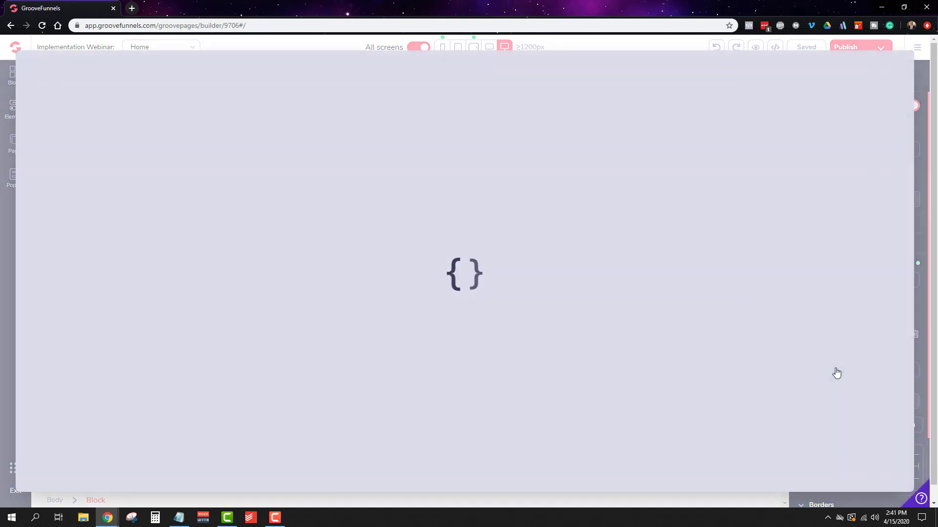
pyautogui.click(175, 164)
pyautogui.click(867, 64)
pyautogui.click(830, 425)
pyautogui.click(901, 425)
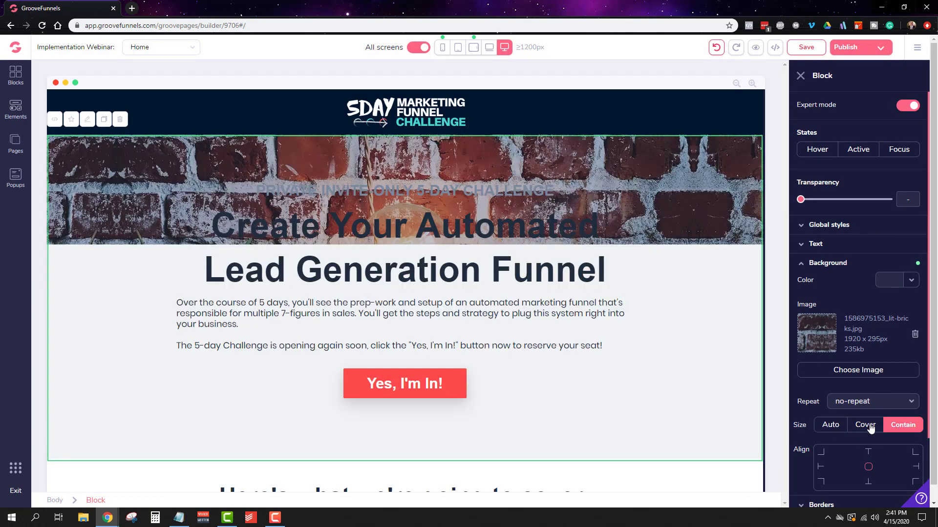
pyautogui.click(863, 424)
# Step: Delete the paragraph text between the hero headline and the button
pyautogui.click(391, 322)
pyautogui.click(227, 282)
pyautogui.click(488, 300)
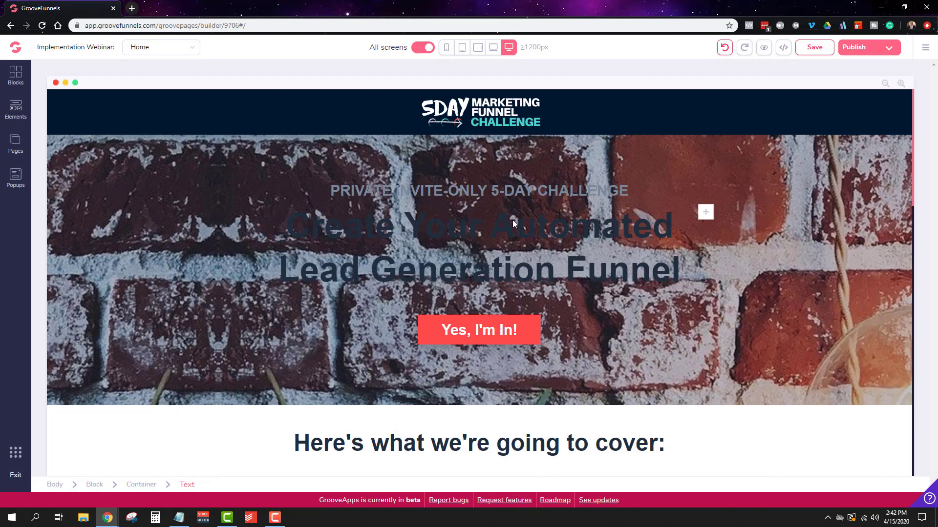
# Step: Replace the line above the hero headline with "LIVE WORKSHOP"
pyautogui.click(409, 190)
pyautogui.tripleClick(410, 191)
pyautogui.write('LIVE WORKSHOP')
# Step: Rewrite the hero headline as "Discover How To Quickly Implement & Launch Your Effective Online Marketing Funnel"
pyautogui.tripleClick(339, 263)
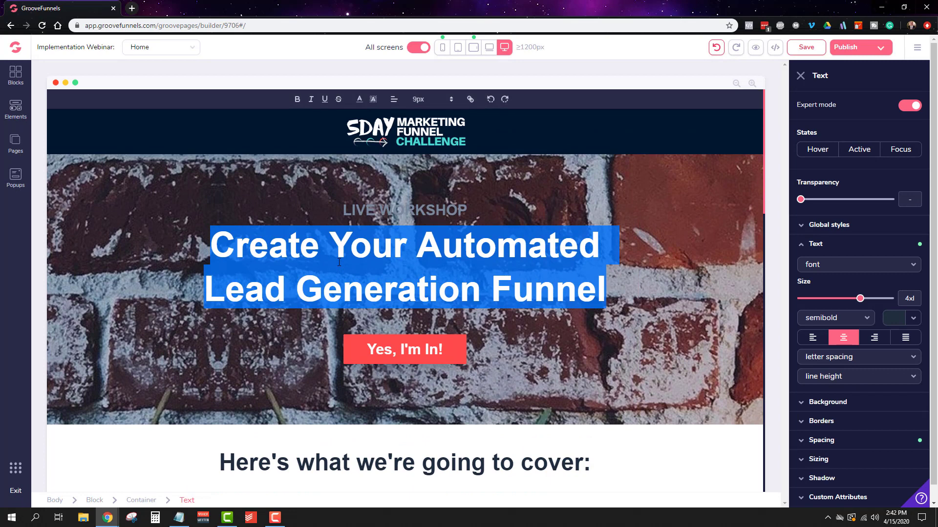
pyautogui.write('dISCOVer How To Quickly Implement & Launch')
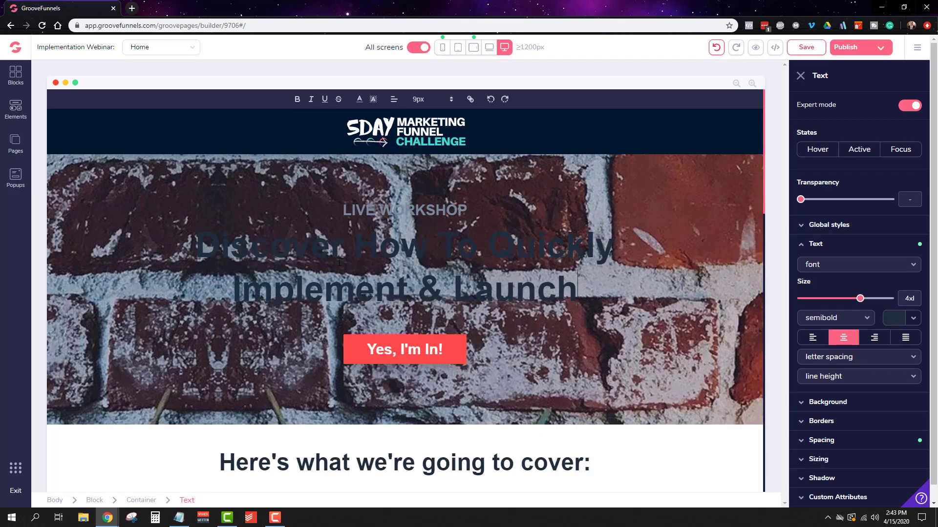
pyautogui.write(' Your Effective Online Marketing Funne')
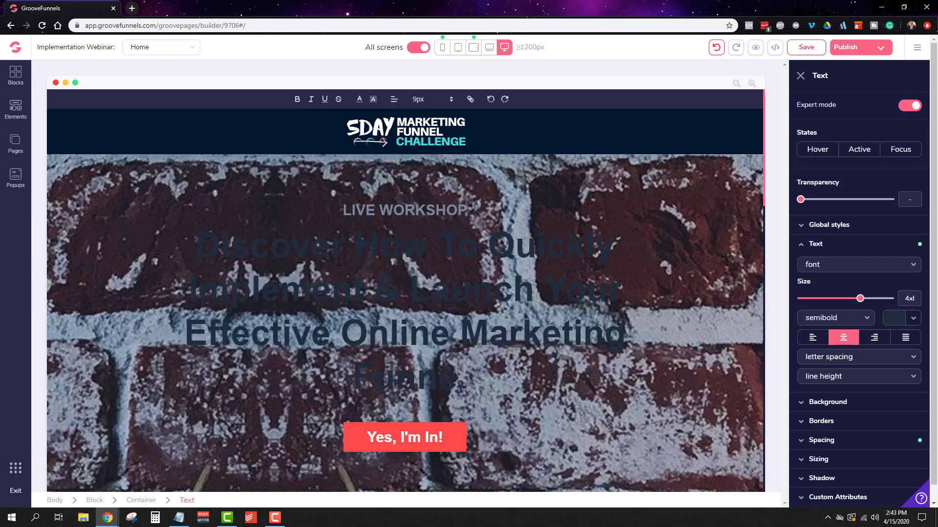
# Step: Format the hero headline with white text, a 56px font size and tight line height
pyautogui.click(908, 317)
pyautogui.click(811, 371)
pyautogui.moveTo(860, 298); pyautogui.dragTo(844, 301)
pyautogui.click(908, 344)
pyautogui.click(432, 99)
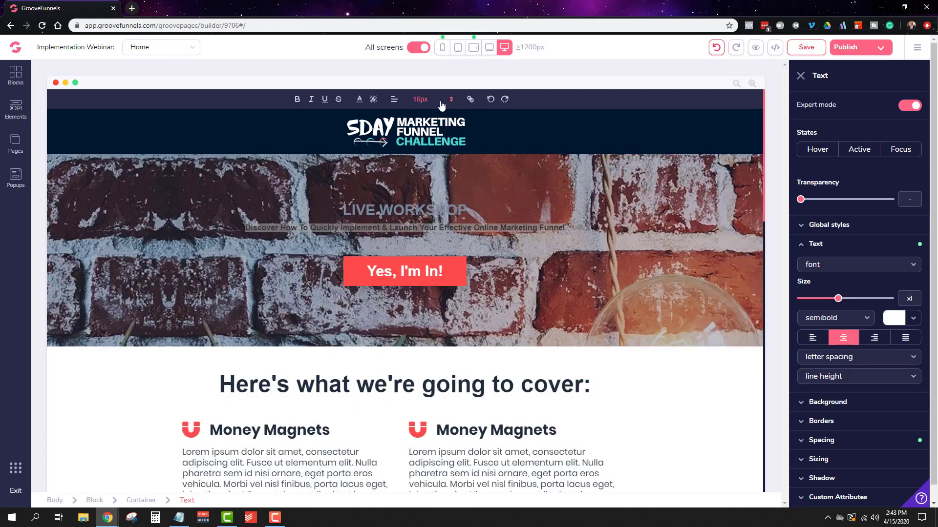
pyautogui.click(423, 273)
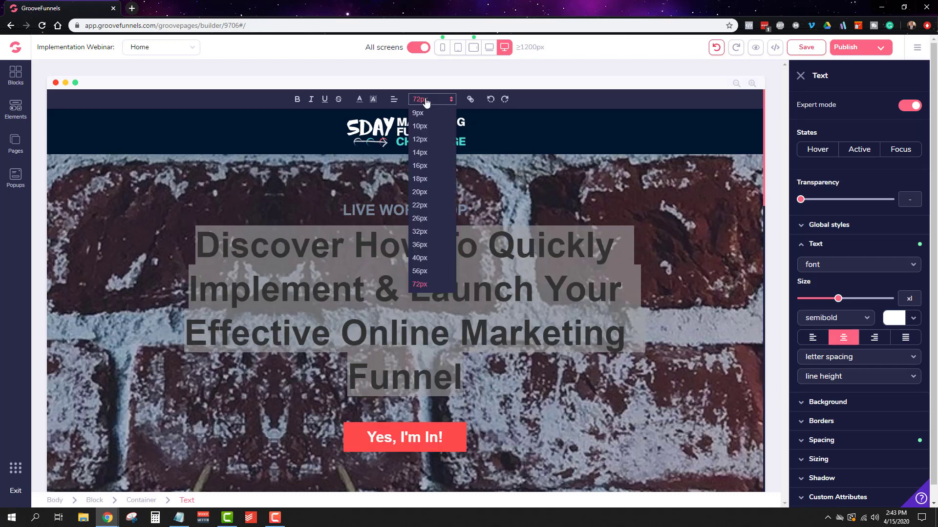
pyautogui.click(827, 452)
pyautogui.click(835, 377)
pyautogui.click(837, 432)
# Step: Try to recolour the LIVE WORKSHOP line red through its text colour, and save the page
pyautogui.click(385, 204)
pyautogui.doubleClick(386, 204)
pyautogui.click(900, 318)
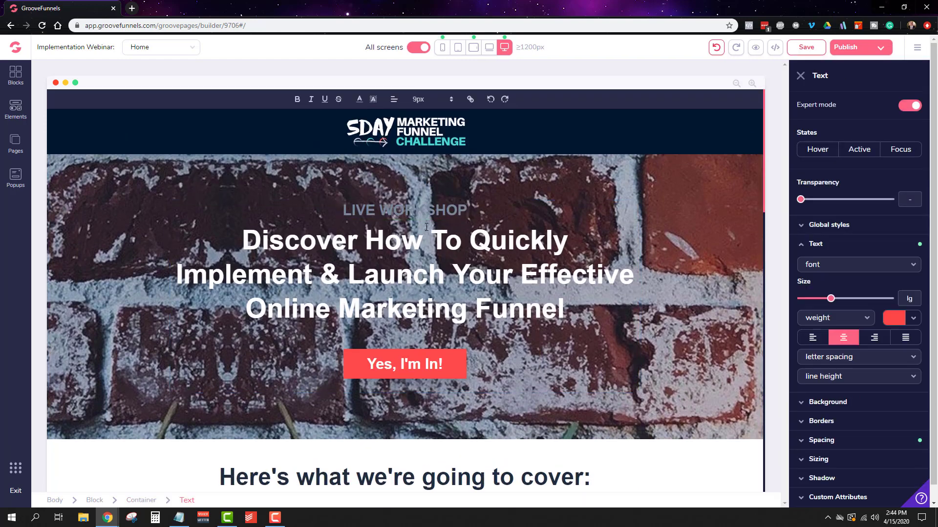
pyautogui.moveTo(869, 374)
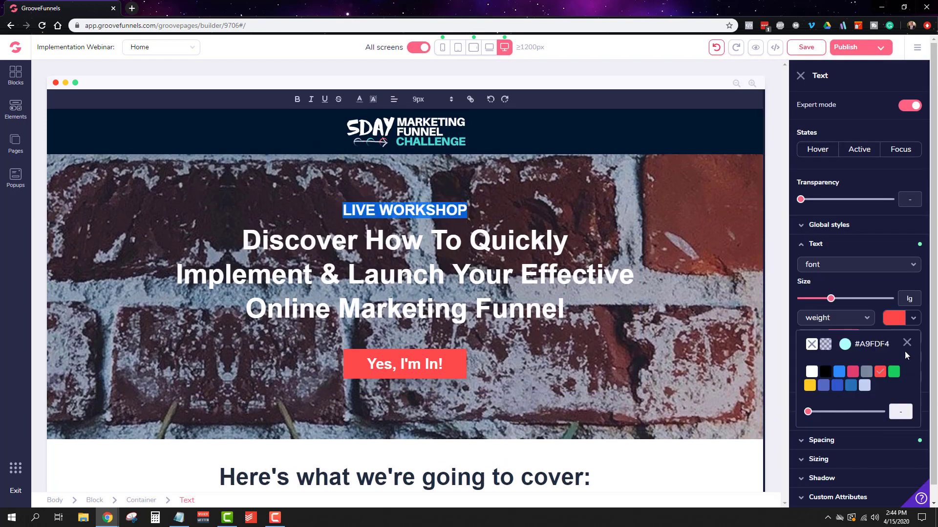
pyautogui.click(805, 48)
# Step: Darken the hero block's brick background with a semi-transparent black background colour
pyautogui.click(679, 197)
pyautogui.click(831, 265)
pyautogui.click(899, 280)
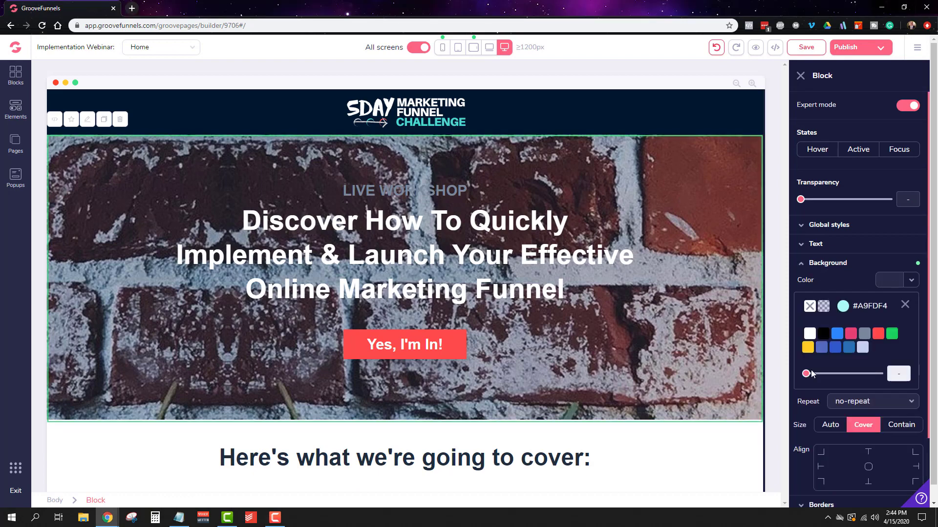
pyautogui.click(824, 336)
pyautogui.moveTo(839, 374); pyautogui.dragTo(833, 375)
pyautogui.click(631, 239)
pyautogui.click(675, 208)
# Step: Try the sm text size and a dark pink text colour on the LIVE WORKSHOP line
pyautogui.click(405, 190)
pyautogui.click(815, 244)
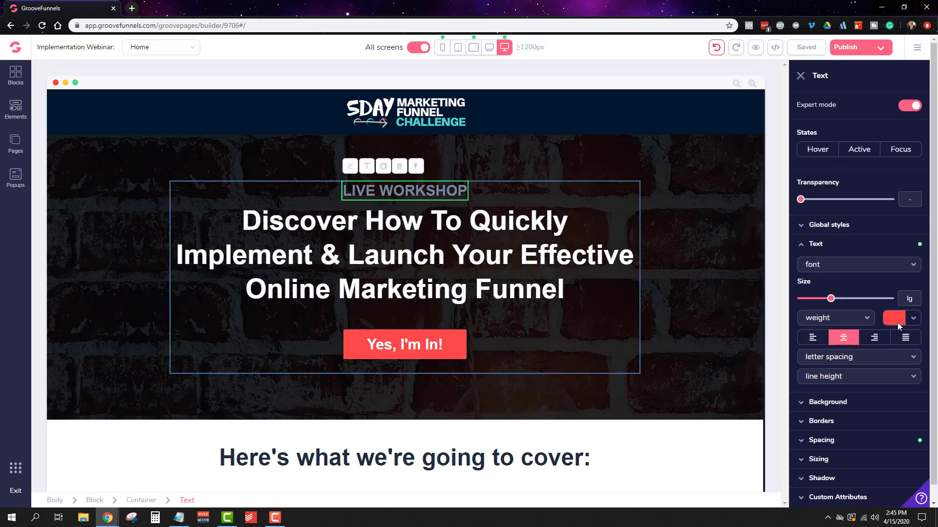
pyautogui.click(894, 318)
pyautogui.moveTo(838, 298); pyautogui.dragTo(816, 299)
pyautogui.click(852, 371)
# Step: Format the LIVE WORKSHOP line in red Poppins at a larger text size
pyautogui.click(391, 191)
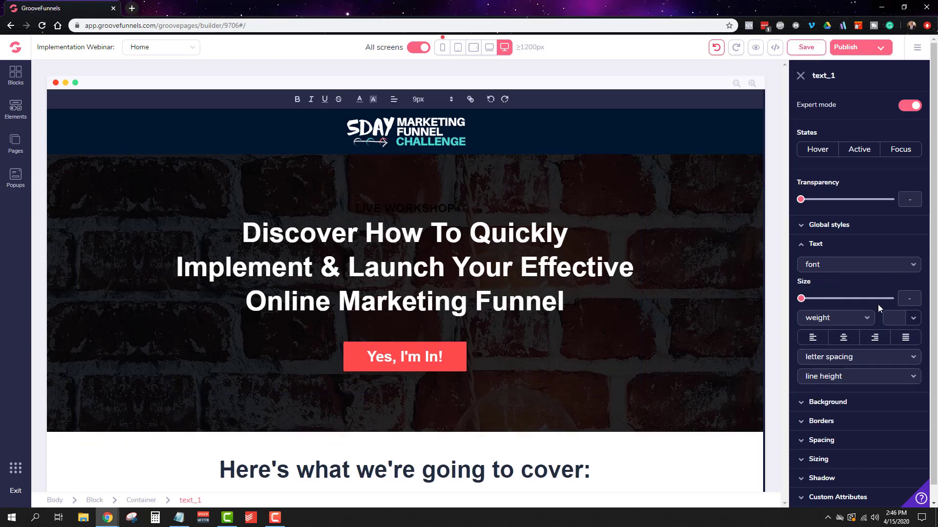
pyautogui.click(894, 317)
pyautogui.moveTo(880, 374)
pyautogui.click(844, 264)
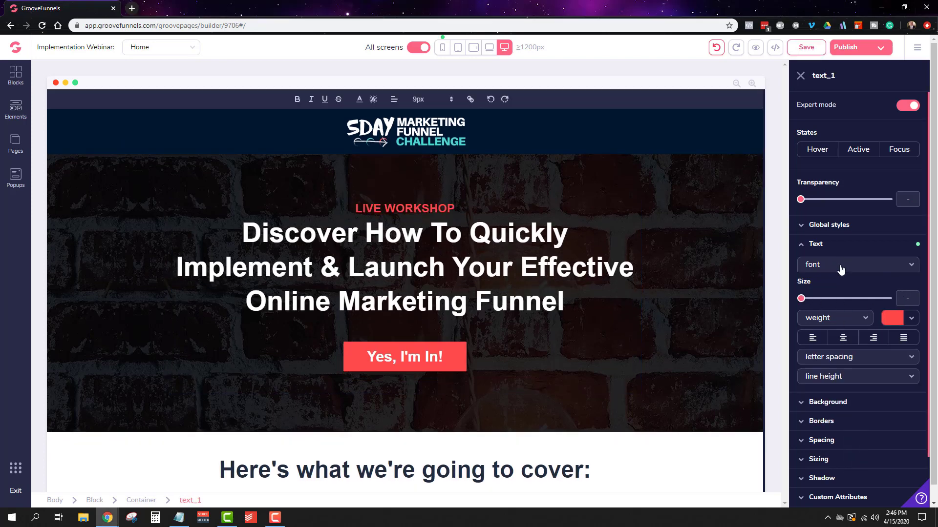
pyautogui.click(843, 326)
pyautogui.moveTo(801, 299); pyautogui.dragTo(846, 298)
# Step: Change the hero headline's font to Poppins and its font size to 40px
pyautogui.click(561, 249)
pyautogui.click(816, 245)
pyautogui.click(826, 265)
pyautogui.click(838, 326)
pyautogui.doubleClick(632, 207)
pyautogui.click(431, 99)
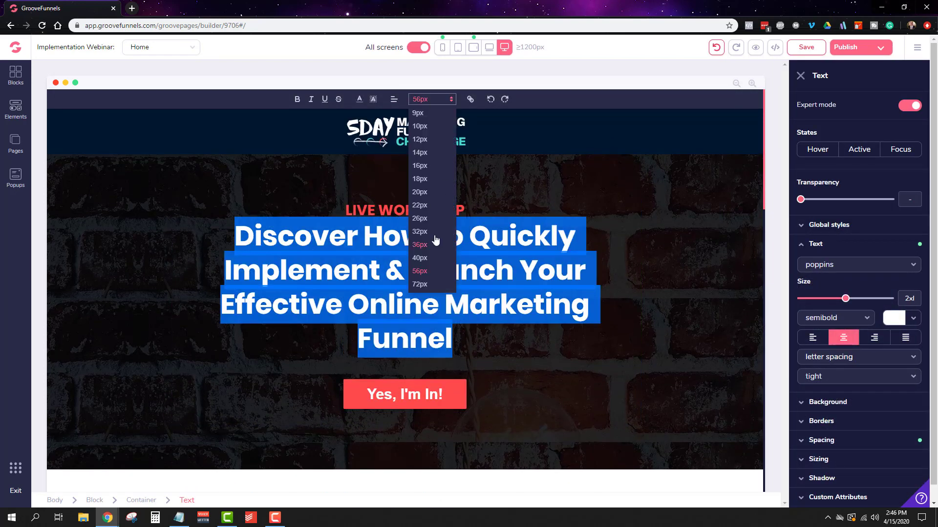
pyautogui.click(425, 258)
# Step: Set the bottom spacing of the LIVE WORKSHOP line to 1
pyautogui.click(642, 287)
pyautogui.click(640, 239)
pyautogui.click(816, 302)
pyautogui.click(456, 190)
pyautogui.click(822, 301)
pyautogui.click(864, 390)
pyautogui.moveTo(801, 419)
pyautogui.mouseDown()
pyautogui.moveTo(827, 420)
pyautogui.moveTo(809, 420)
pyautogui.mouseUp()
# Step: Set the hero headline's bottom margin to 1
pyautogui.click(420, 296)
pyautogui.click(823, 329)
pyautogui.click(606, 245)
pyautogui.click(823, 301)
pyautogui.click(859, 401)
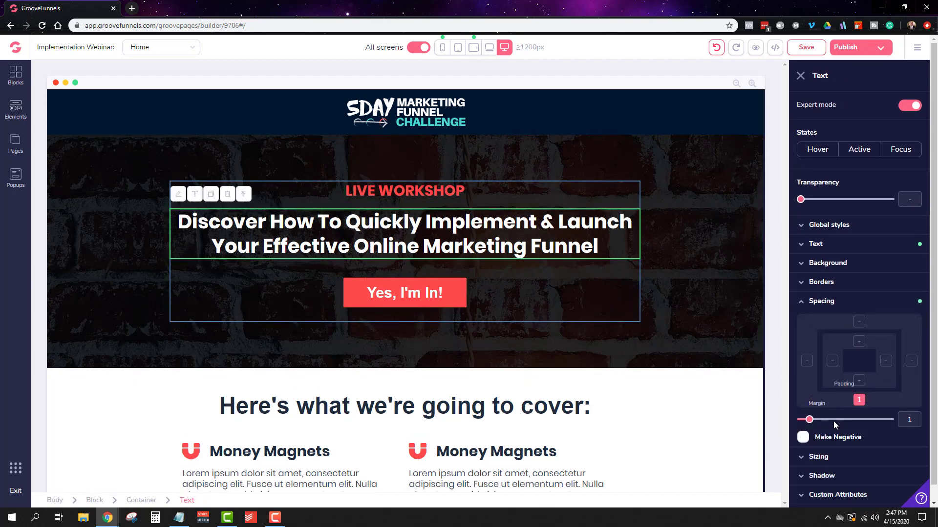
# Step: Change the hero button's text to "Click Here To Register" and save the page
pyautogui.click(454, 293)
pyautogui.click(849, 105)
pyautogui.doubleClick(842, 158)
pyautogui.write('Click Here To Register')
pyautogui.click(858, 196)
pyautogui.click(828, 235)
pyautogui.click(859, 310)
pyautogui.click(702, 276)
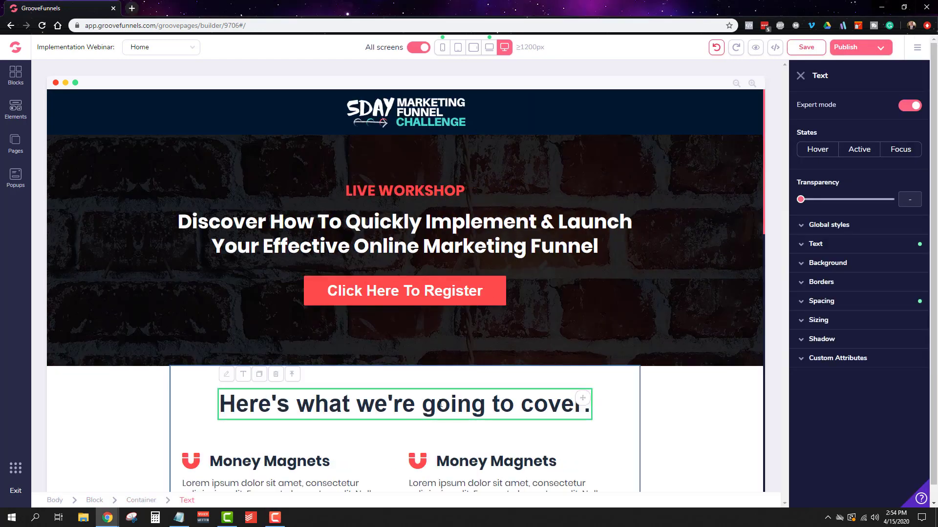
# Step: Rewrite the heading of the section below the hero as "In this workshop, You'll see:"
pyautogui.doubleClick(429, 411)
pyautogui.write("In this workshop, You'll see:")
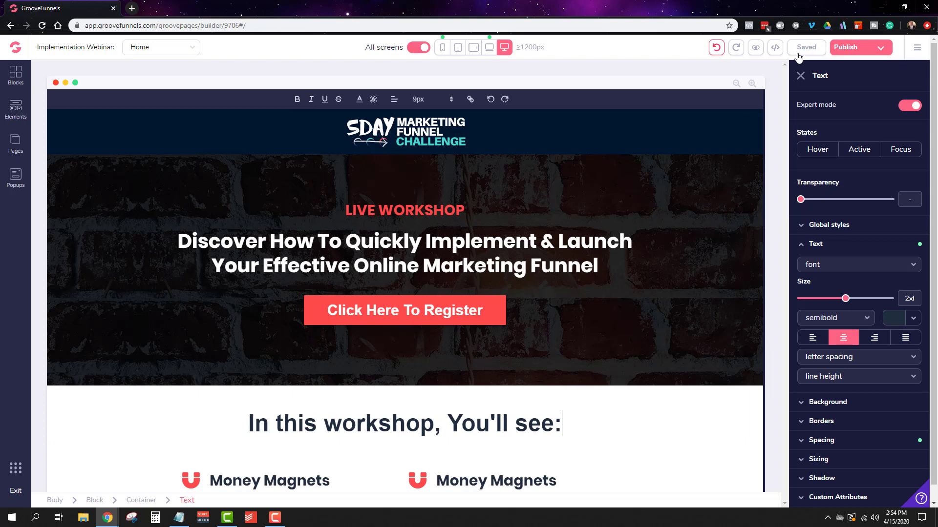
pyautogui.scroll(-3, 536, 344)
# Step: Give the container of the second Money Magnets item in the first row an lg shadow
pyautogui.click(536, 344)
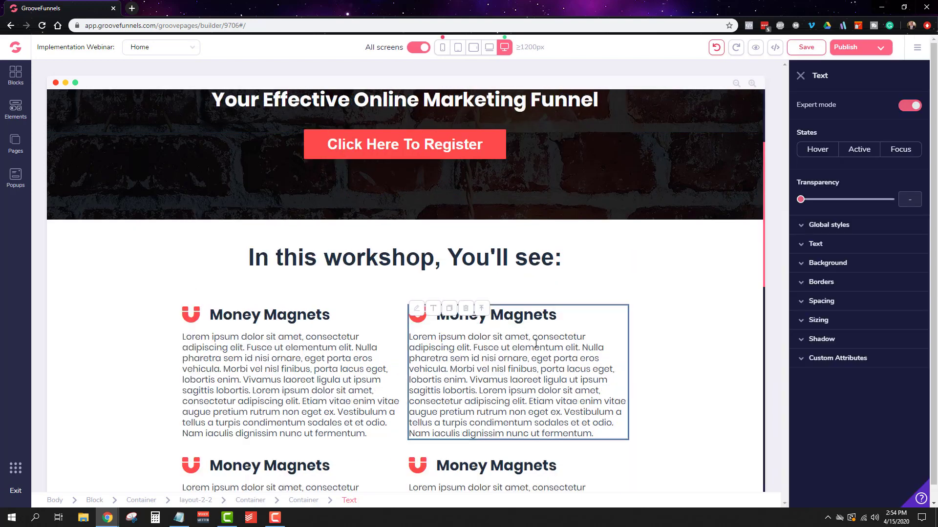
pyautogui.click(303, 501)
pyautogui.click(838, 385)
pyautogui.click(828, 455)
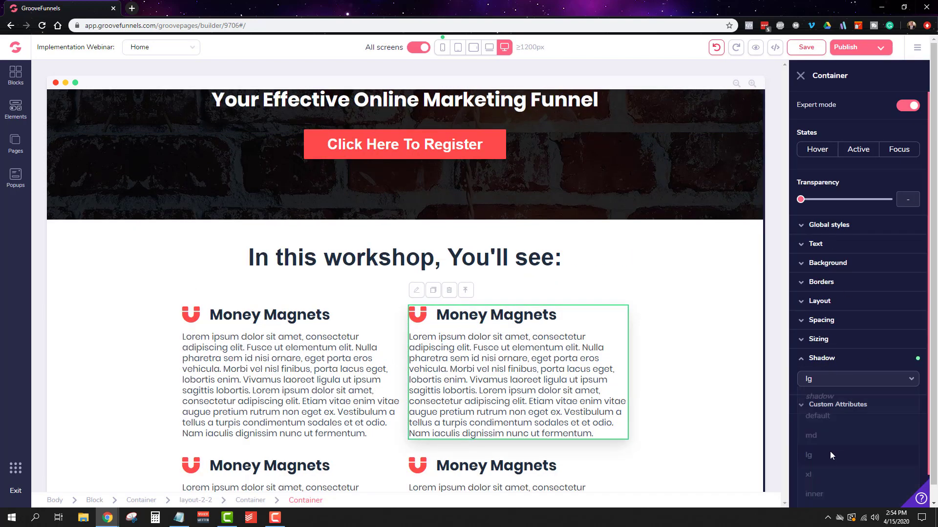
# Step: Set the shadowed container's padding to 3 on all four sides
pyautogui.click(839, 320)
pyautogui.click(831, 380)
pyautogui.moveTo(801, 440); pyautogui.dragTo(818, 440)
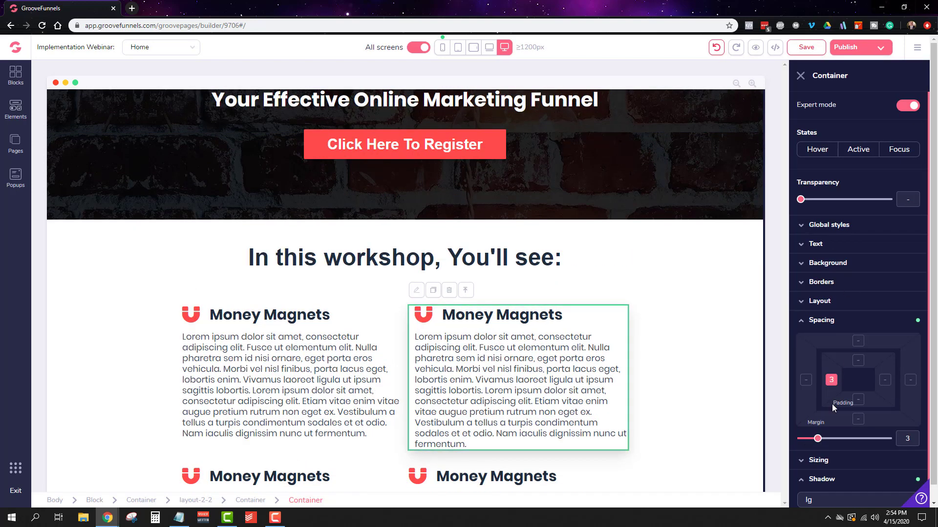
pyautogui.click(818, 439)
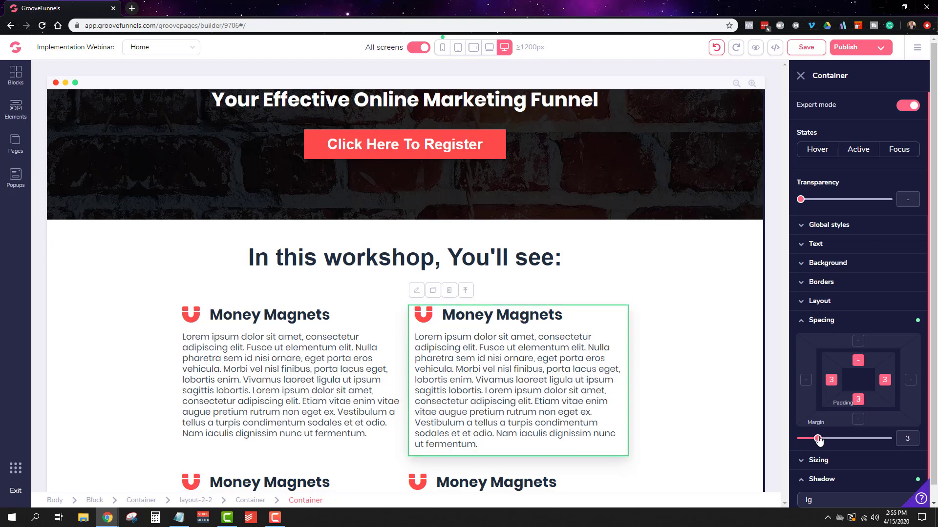
pyautogui.click(818, 440)
# Step: Search the icon choices for "one", and delete the magnet icon from the shadowed card
pyautogui.click(423, 321)
pyautogui.tripleClick(875, 154)
pyautogui.write('one')
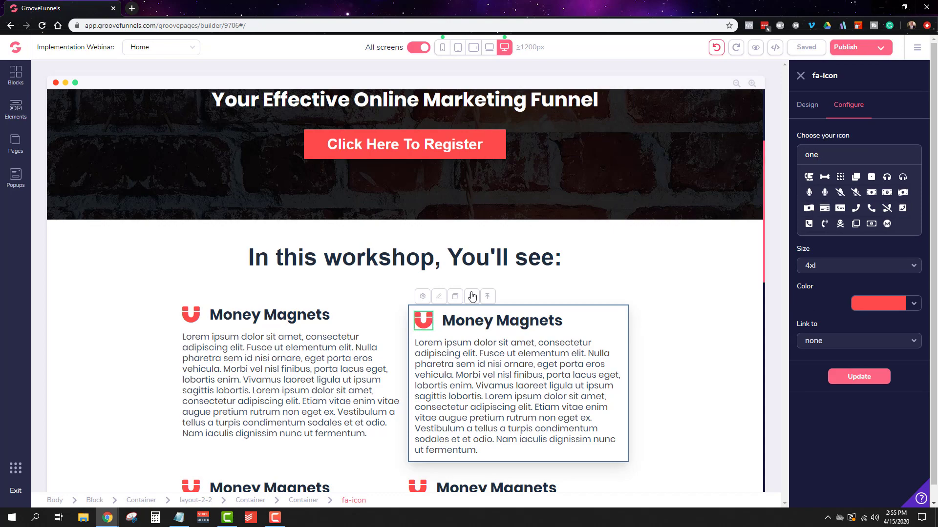
pyautogui.click(471, 295)
pyautogui.click(488, 300)
# Step: Change the shadowed card's title to "Secret #1"
pyautogui.doubleClick(481, 326)
pyautogui.write('Secret #!')
pyautogui.press('BackSpace')
pyautogui.write('1')
# Step: Insert a 3 Columns layout between the "In this workshop, You'll see:" heading and the existing cards
pyautogui.click(62, 113)
pyautogui.click(14, 117)
pyautogui.click(17, 79)
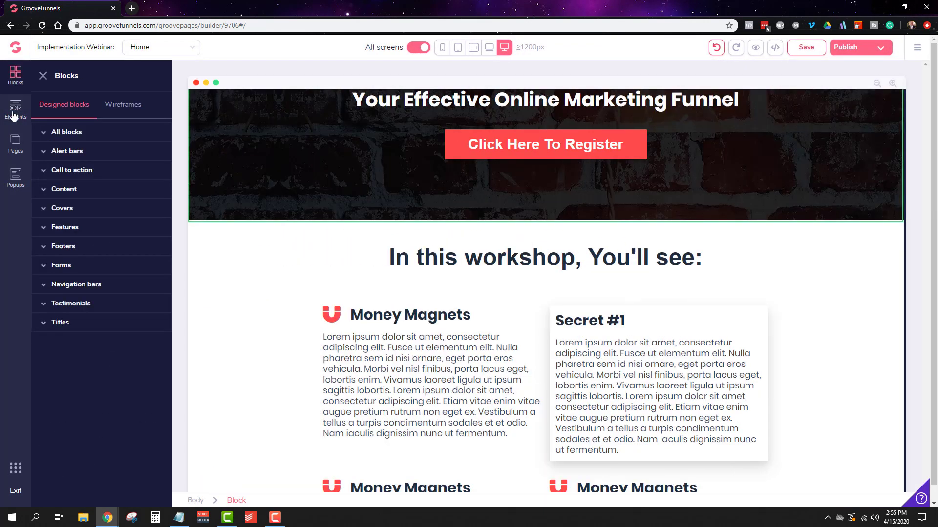
pyautogui.click(14, 122)
pyautogui.scroll(-1, 58, 151)
pyautogui.moveTo(57, 147); pyautogui.dragTo(494, 299)
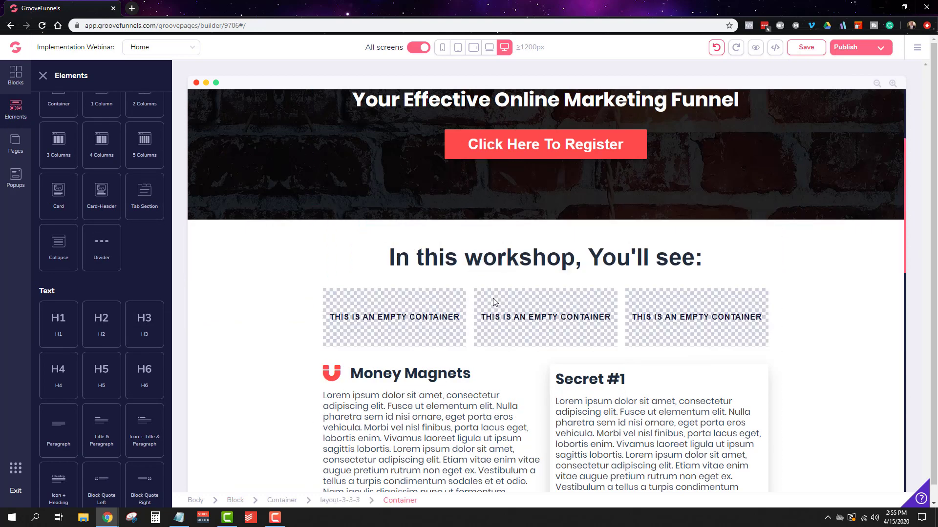
# Step: Widen the workshop section's container to the full page width and save the page
pyautogui.click(685, 354)
pyautogui.click(842, 308)
pyautogui.click(843, 304)
pyautogui.scroll(-1, 844, 302)
pyautogui.click(845, 324)
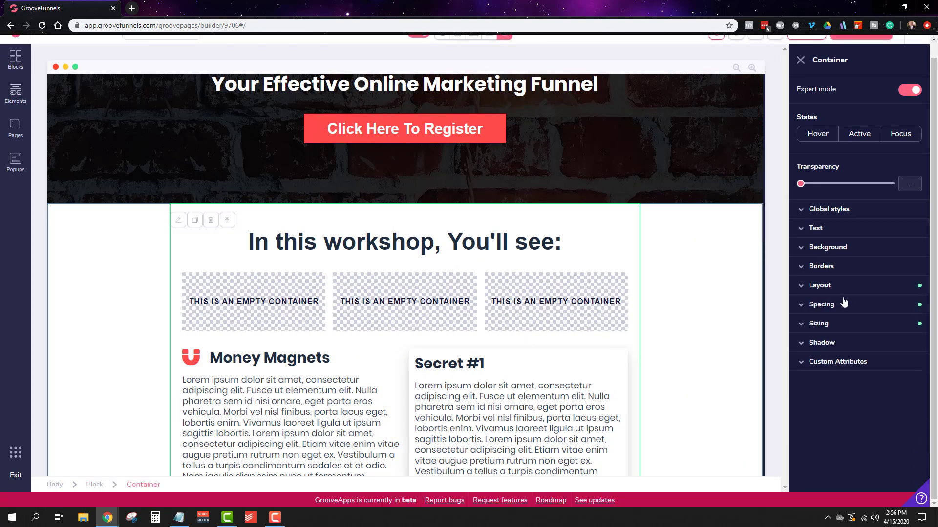
pyautogui.click(879, 393)
pyautogui.scroll(-3, 880, 396)
pyautogui.click(892, 478)
pyautogui.click(834, 324)
pyautogui.scroll(4, 776, 105)
pyautogui.click(808, 50)
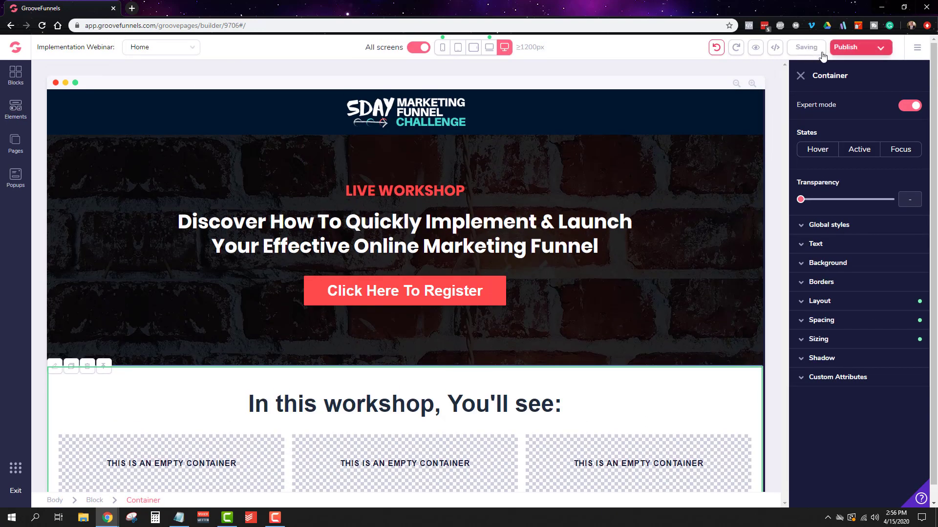
# Step: Move the Secret #1 card into the first empty column, and place copies of it in the second and third columns
pyautogui.scroll(-4, 613, 352)
pyautogui.click(582, 339)
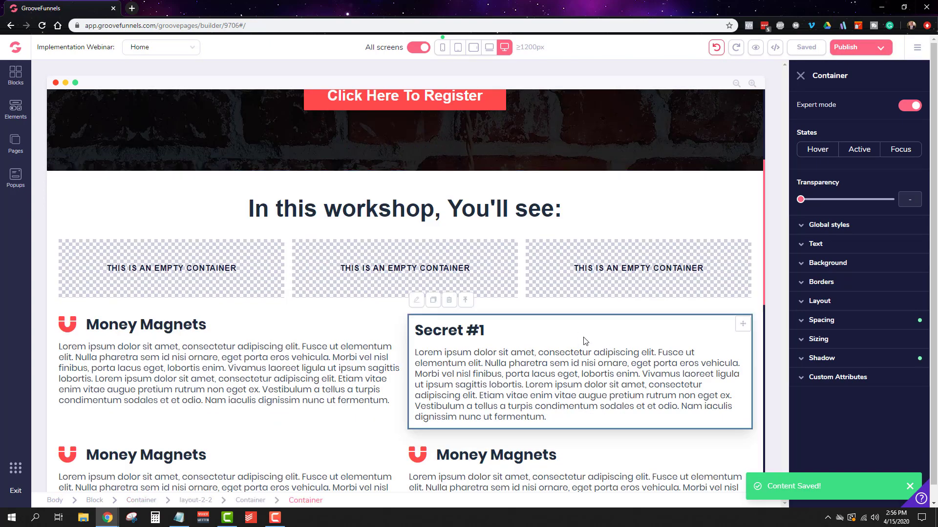
pyautogui.moveTo(743, 325); pyautogui.dragTo(97, 242)
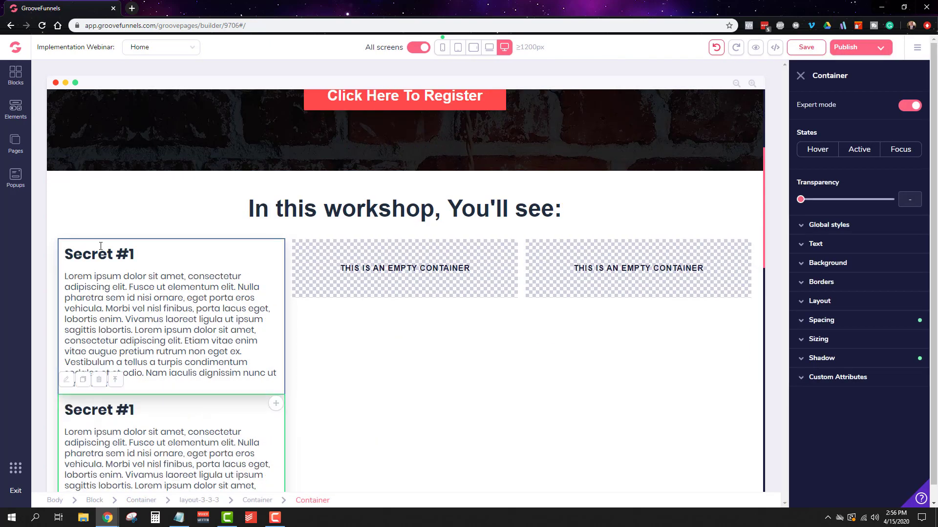
pyautogui.moveTo(274, 249); pyautogui.dragTo(408, 266)
pyautogui.click(268, 376)
pyautogui.moveTo(276, 404); pyautogui.dragTo(686, 263)
# Step: Set the maximum width of the workshop section's container to 3xl
pyautogui.click(624, 462)
pyautogui.click(800, 76)
pyautogui.click(146, 500)
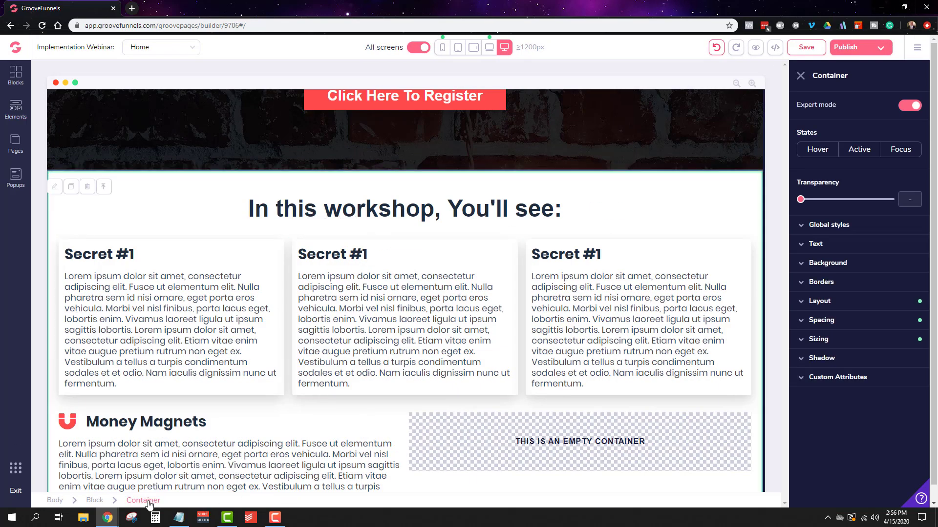
pyautogui.click(830, 344)
pyautogui.click(888, 404)
pyautogui.click(884, 477)
pyautogui.click(886, 406)
pyautogui.click(889, 463)
pyautogui.click(885, 403)
pyautogui.click(887, 440)
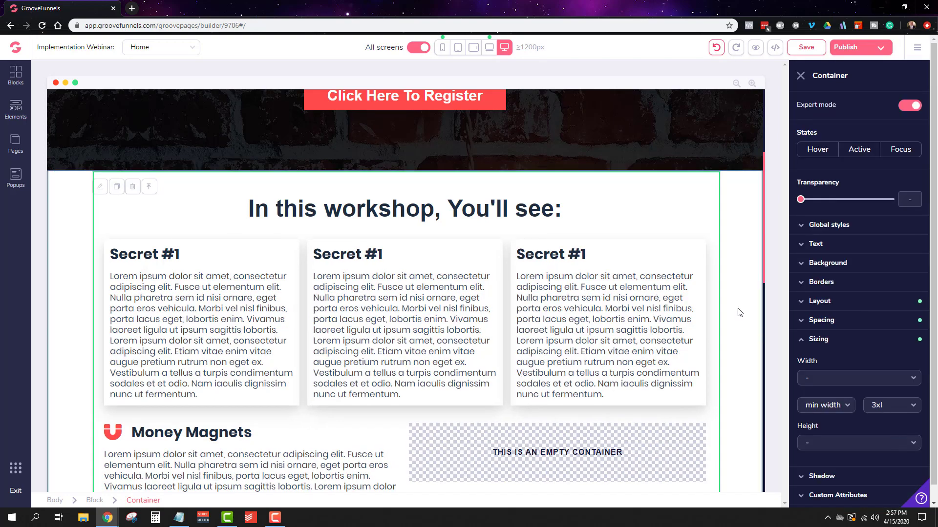
# Step: Delete both remaining two-column Money Magnets rows below the Secret #1 cards
pyautogui.scroll(-1, 459, 411)
pyautogui.click(450, 416)
pyautogui.scroll(-4, 272, 325)
pyautogui.click(195, 501)
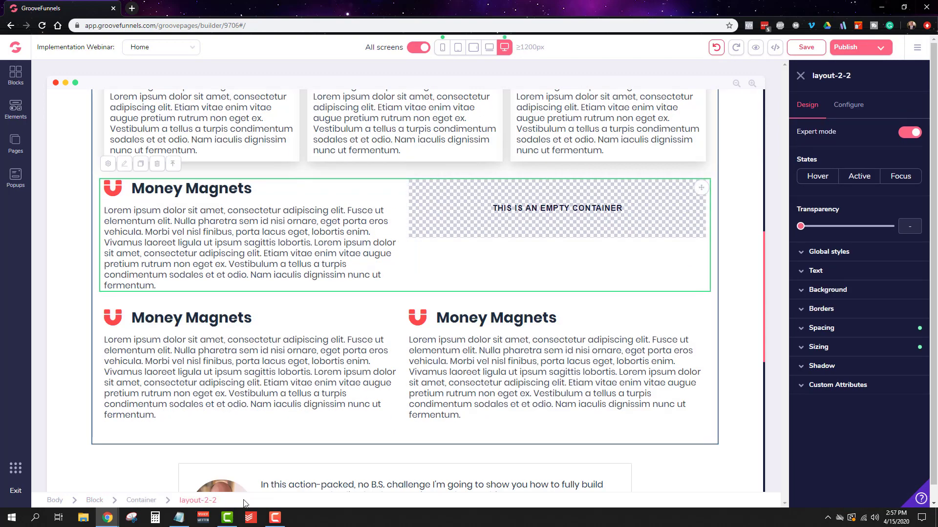
pyautogui.click(157, 164)
pyautogui.click(487, 300)
pyautogui.click(356, 207)
pyautogui.click(196, 500)
pyautogui.click(156, 165)
pyautogui.click(487, 299)
# Step: Set the workshop block's bottom margin to 10 and save the page
pyautogui.click(853, 301)
pyautogui.click(733, 236)
pyautogui.click(822, 307)
pyautogui.moveTo(842, 419)
pyautogui.mouseDown()
pyautogui.moveTo(855, 421)
pyautogui.moveTo(848, 422)
pyautogui.mouseUp()
pyautogui.click(806, 47)
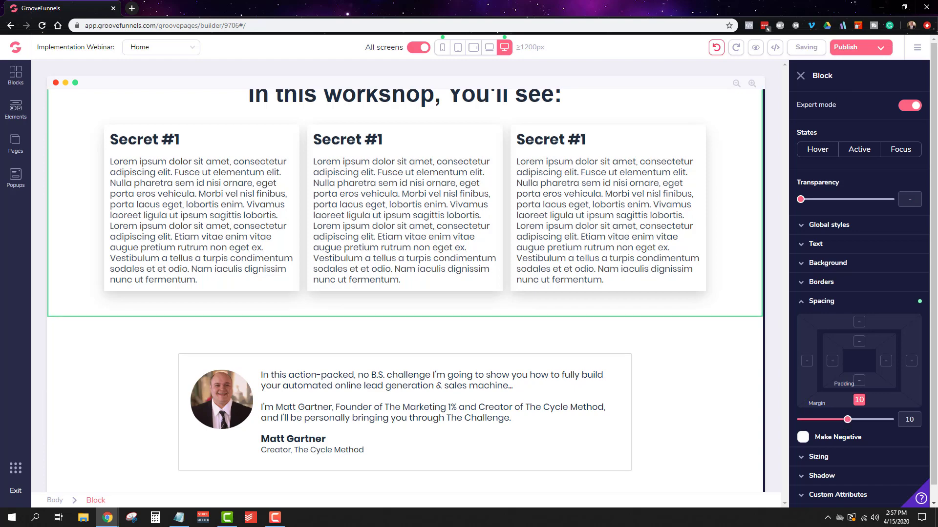
pyautogui.scroll(1, 563, 163)
pyautogui.click(564, 163)
pyautogui.click(336, 153)
pyautogui.click(336, 153)
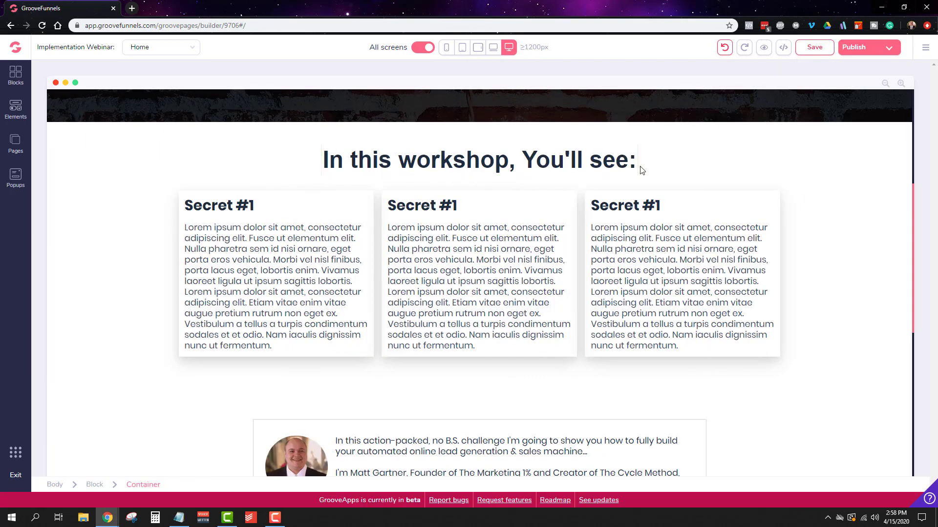
pyautogui.click(608, 168)
pyautogui.click(800, 76)
# Step: Place a copy of the bio card's introductory text below the three Secret #1 cards
pyautogui.scroll(-2, 529, 442)
pyautogui.click(505, 374)
pyautogui.click(301, 322)
pyautogui.moveTo(613, 414); pyautogui.dragTo(609, 291)
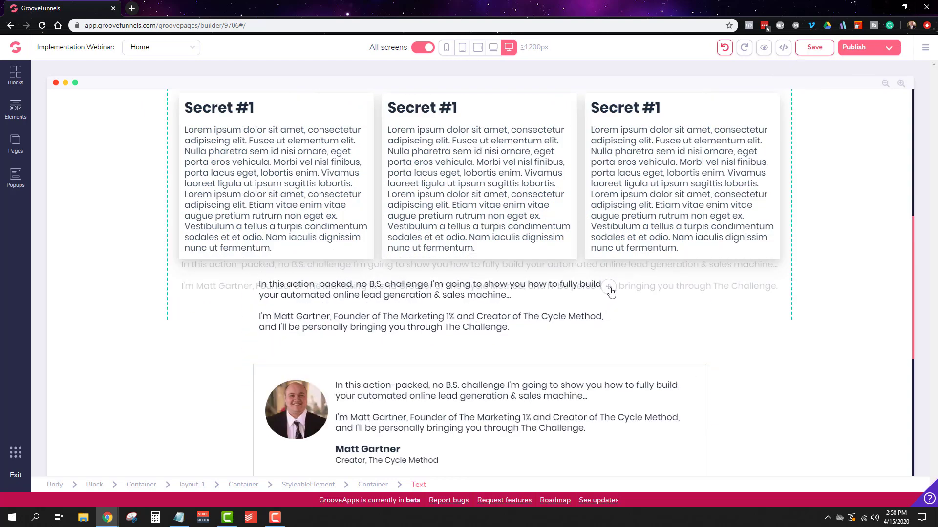
# Step: Replace the copied text with "Plus... You're going to receive our Online Marketing Funnel 'Action Plan' allowing you to leave the workshop knowing EXACTLY what you must do...."
pyautogui.tripleClick(561, 286)
pyautogui.write('Plus...')
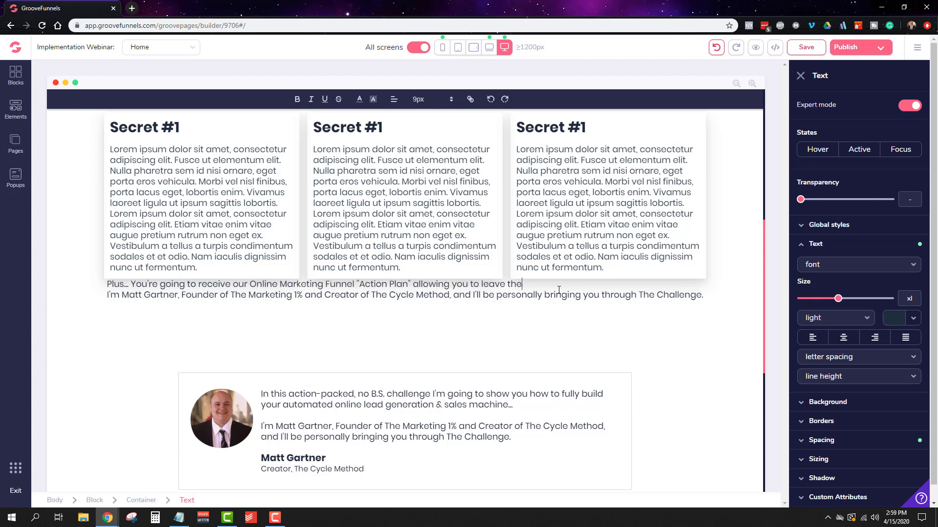
pyautogui.write('what you must do')
pyautogui.tripleClick(521, 301)
pyautogui.press('BackSpace')
pyautogui.press('BackSpace')
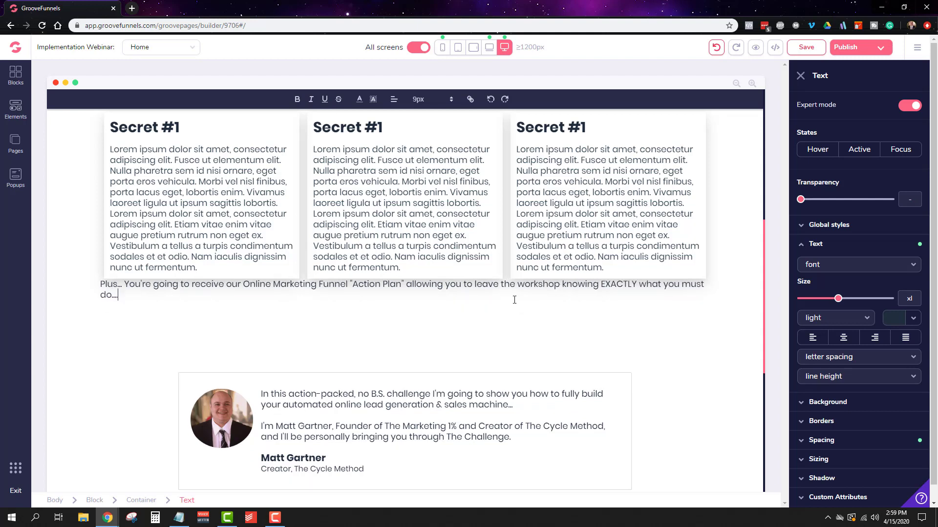
# Step: Set the top margin of the "Plus..." text below the cards to 12
pyautogui.scroll(-2, 850, 349)
pyautogui.click(849, 229)
pyautogui.click(830, 288)
pyautogui.click(859, 306)
pyautogui.moveTo(801, 405); pyautogui.dragTo(851, 405)
# Step: Set the maximum width of the "Plus..." text to xl
pyautogui.click(818, 441)
pyautogui.scroll(-2, 859, 430)
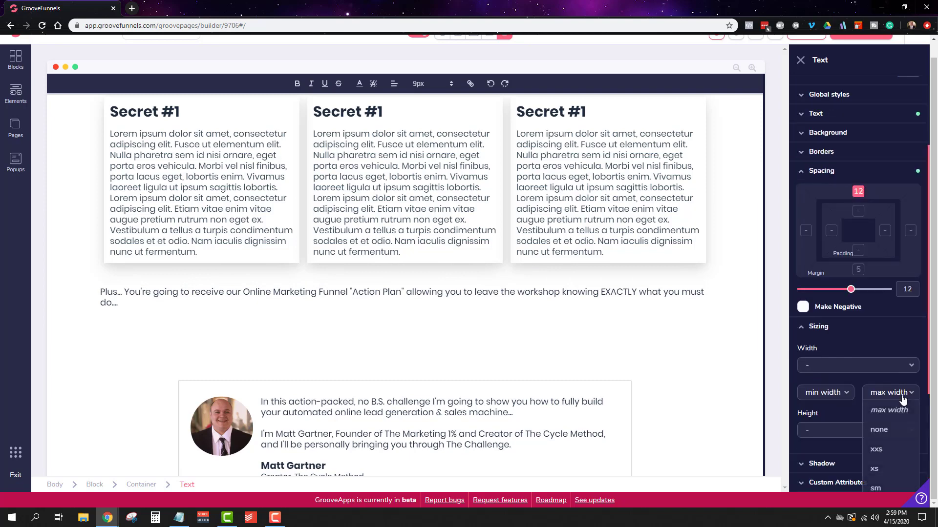
pyautogui.click(892, 393)
pyautogui.scroll(-4, 898, 430)
pyautogui.click(900, 455)
pyautogui.click(892, 230)
pyautogui.click(893, 384)
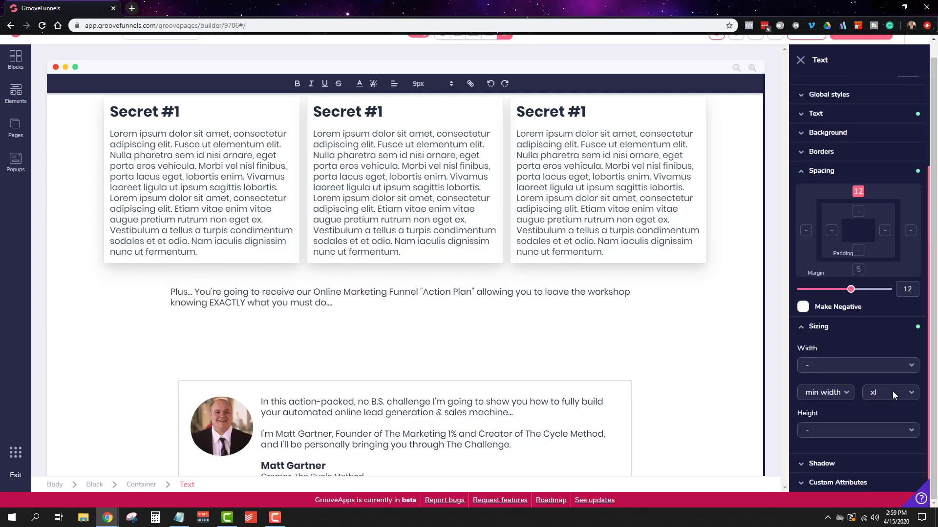
# Step: Set the font size of the "Plus..." text to 22px and italicize it
pyautogui.scroll(4, 536, 331)
pyautogui.scroll(-3, 536, 331)
pyautogui.click(483, 126)
pyautogui.click(389, 355)
pyautogui.click(425, 99)
pyautogui.click(428, 229)
pyautogui.tripleClick(313, 357)
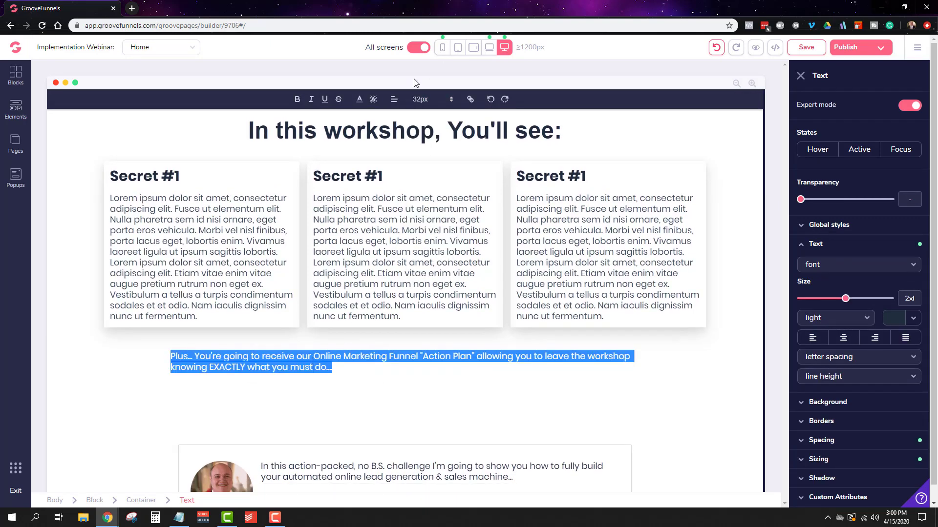
pyautogui.click(424, 99)
pyautogui.click(432, 242)
pyautogui.click(427, 99)
pyautogui.click(433, 231)
pyautogui.click(427, 99)
pyautogui.click(434, 204)
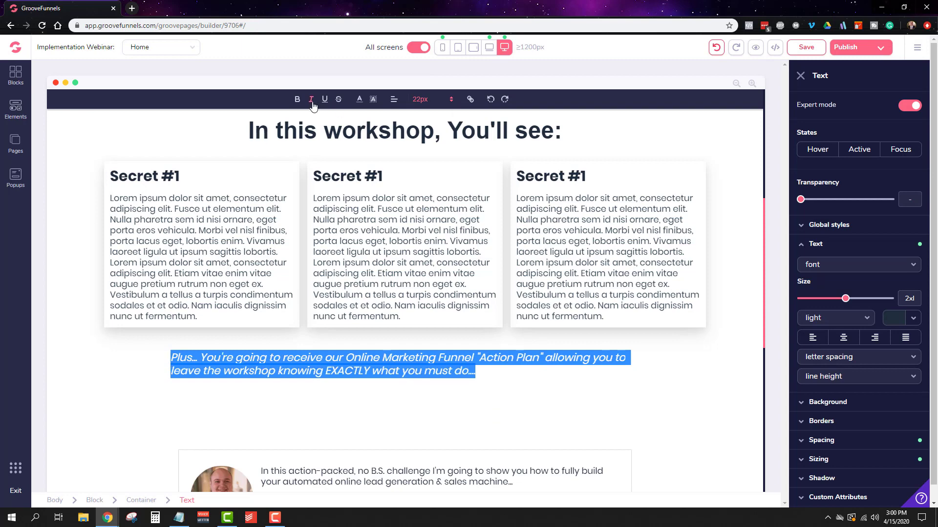
# Step: Make the opening word "Plus..." bold and save the page
pyautogui.doubleClick(174, 357)
pyautogui.tripleClick(455, 358)
pyautogui.click(836, 318)
pyautogui.click(576, 393)
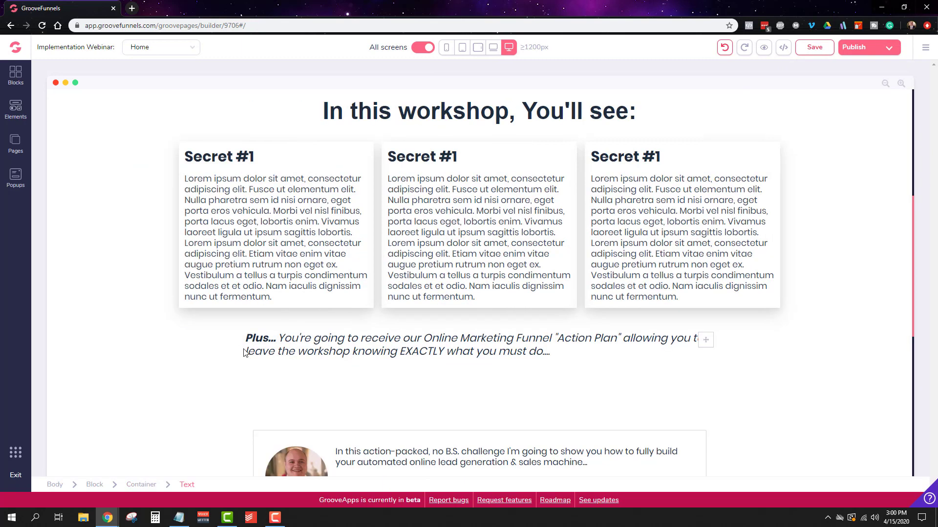
pyautogui.scroll(-8, 830, 266)
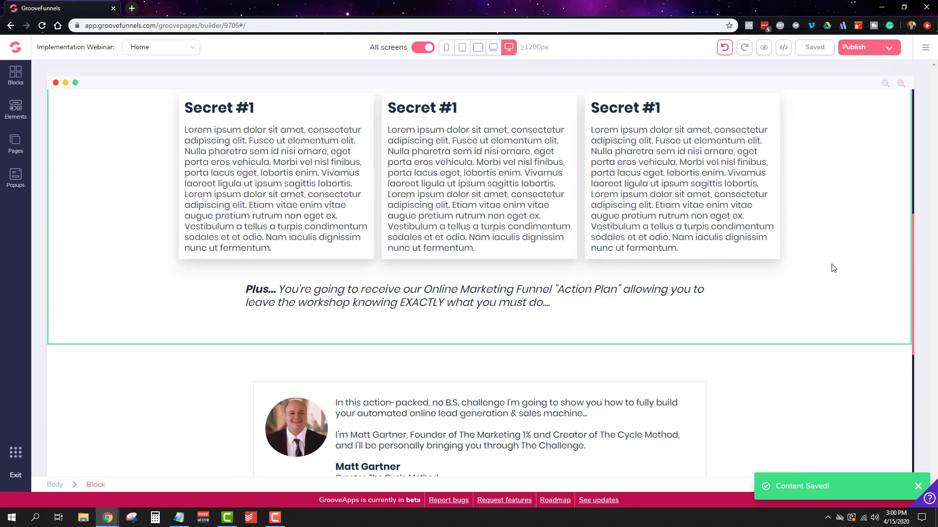
# Step: Try to adjust the page and link settings of the footer navigation menu
pyautogui.click(462, 448)
pyautogui.click(848, 105)
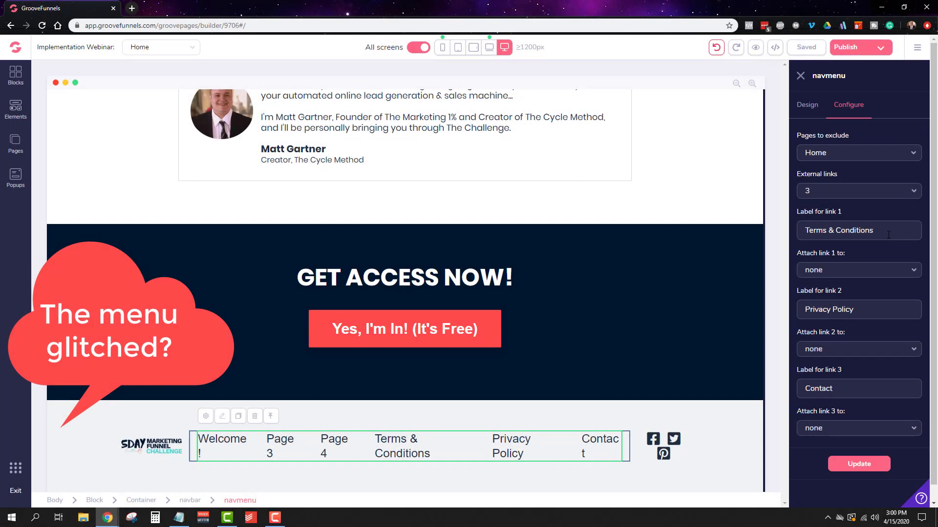
pyautogui.click(875, 272)
pyautogui.click(853, 310)
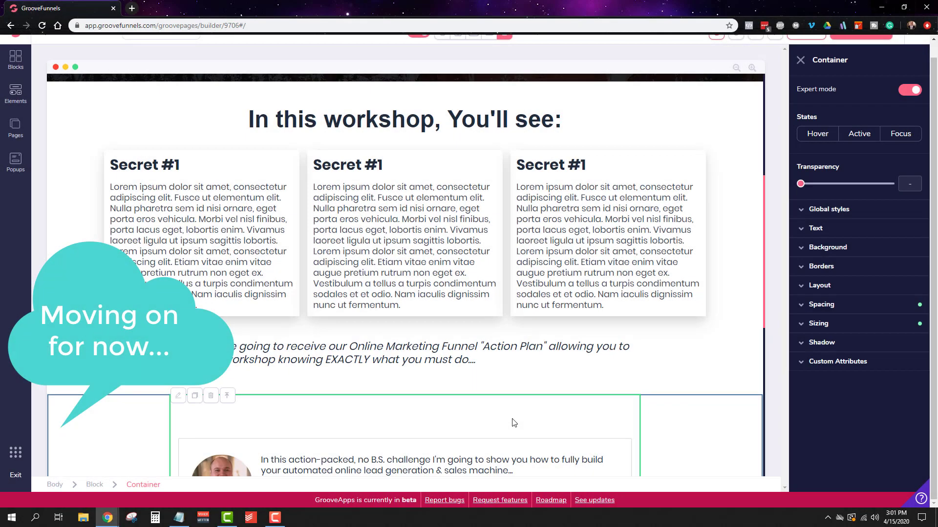
# Step: Review the layout, sizing and spacing settings of the bio section's container and the workshop block
pyautogui.click(836, 292)
pyautogui.click(837, 291)
pyautogui.click(859, 323)
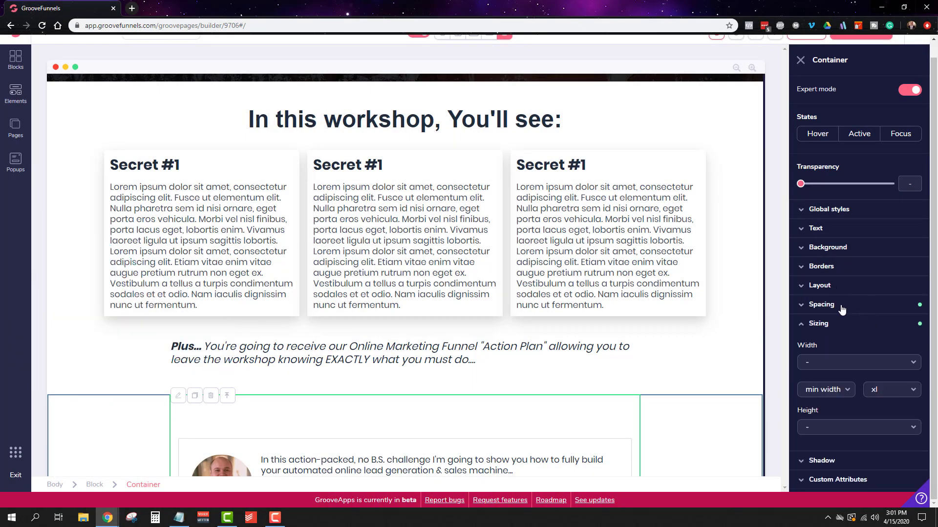
pyautogui.click(841, 306)
pyautogui.scroll(-4, 584, 389)
pyautogui.click(610, 266)
pyautogui.click(627, 263)
pyautogui.click(825, 287)
pyautogui.click(125, 204)
pyautogui.scroll(1, 856, 239)
pyautogui.click(853, 301)
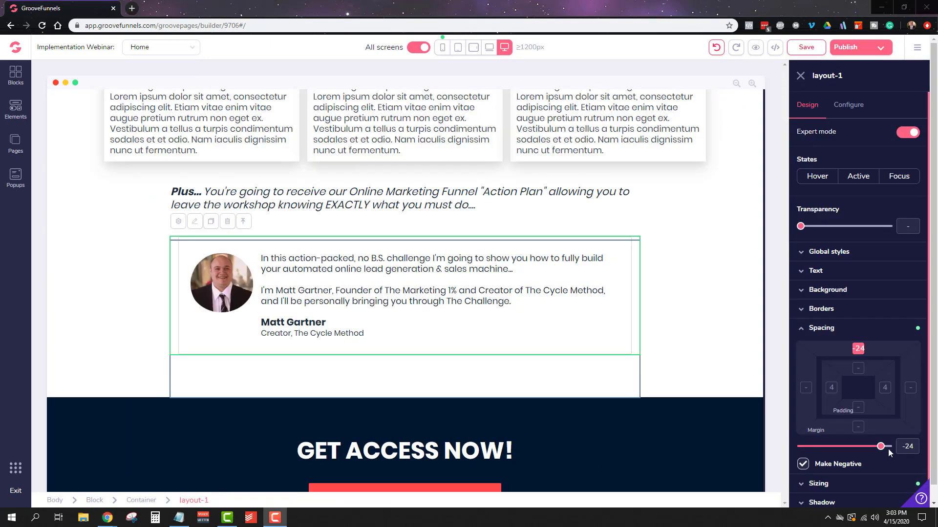
pyautogui.moveTo(881, 445); pyautogui.dragTo(885, 446)
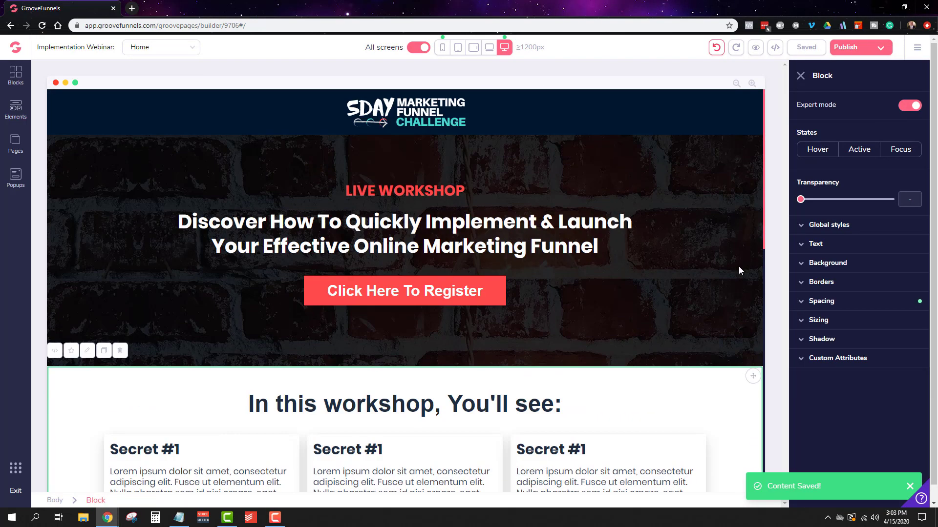
pyautogui.scroll(-12, 739, 265)
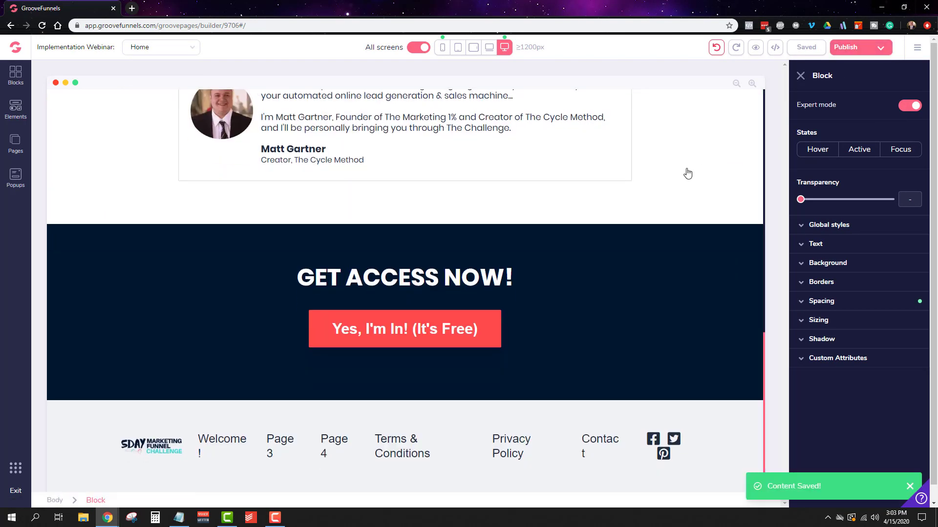
# Step: Rename the Welcome! page to Implementation Webinar and set its page URL to Implementation-Webinar
pyautogui.click(10, 141)
pyautogui.click(91, 170)
pyautogui.click(20, 150)
pyautogui.click(152, 164)
pyautogui.click(67, 194)
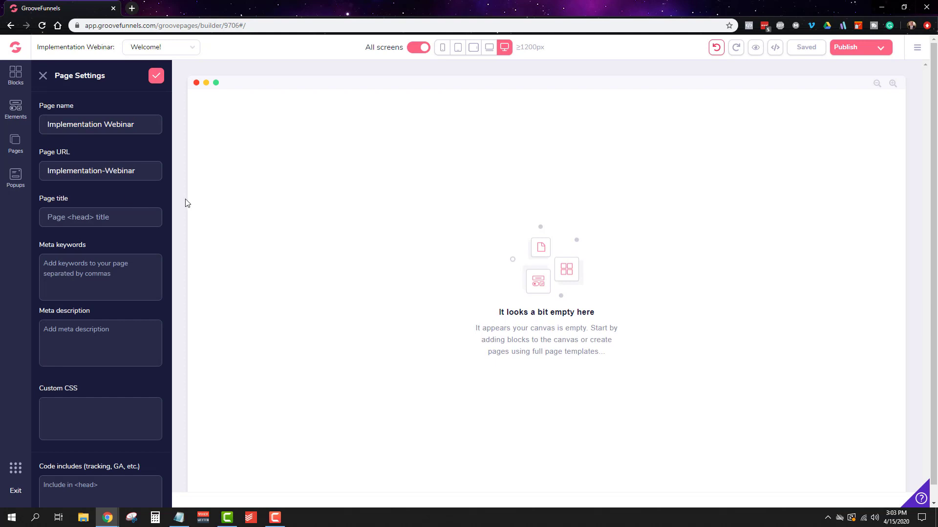
pyautogui.click(156, 76)
# Step: Return to the Home page and link the hero registration button to the Implementation Webinar page
pyautogui.click(69, 129)
pyautogui.click(498, 292)
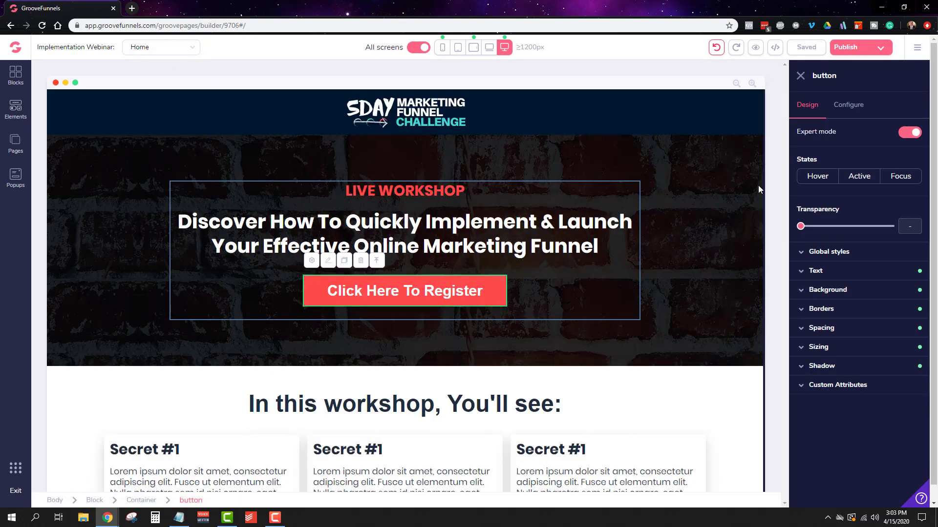
pyautogui.click(859, 106)
pyautogui.click(856, 196)
pyautogui.click(827, 232)
pyautogui.click(827, 232)
pyautogui.click(847, 270)
pyautogui.click(864, 307)
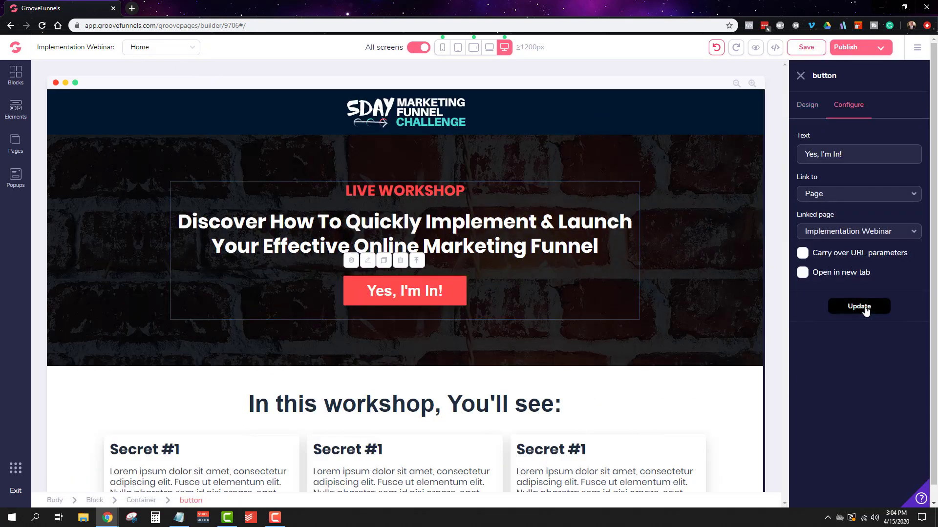
# Step: Switch to ConvertBox and create a new ConvertBox with a name starting "Hot C"
pyautogui.moveTo(937, 264); pyautogui.dragTo(166, 8)
pyautogui.click(592, 206)
pyautogui.click(443, 176)
pyautogui.click(446, 229)
pyautogui.click(450, 303)
pyautogui.click(444, 261)
pyautogui.write('Hot Campaign')
pyautogui.click(558, 332)
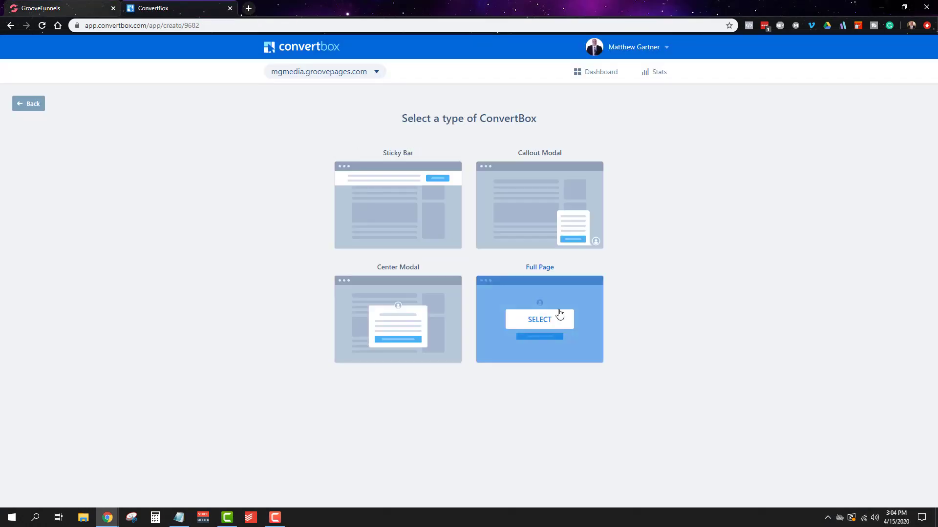
pyautogui.click(562, 315)
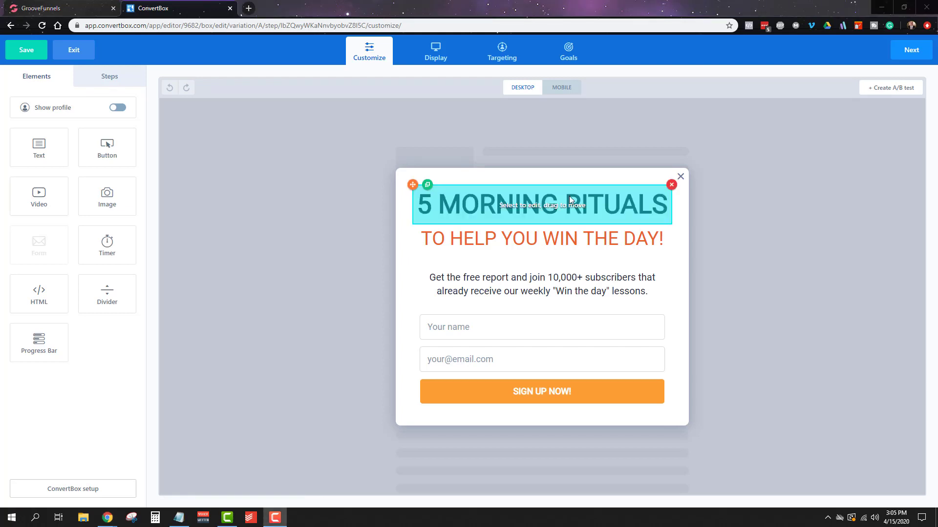
# Step: Change the popup's headline to "Secure Your Seat Now" in a slightly smaller font size, and delete the subheadline below it
pyautogui.click(569, 195)
pyautogui.hotkey('ctrl', 'a')
pyautogui.write('Secure Your Seat Now')
pyautogui.moveTo(72, 195); pyautogui.dragTo(69, 195)
pyautogui.click(638, 236)
pyautogui.click(672, 224)
# Step: Replace the popup's body text with "Just enter your First Name and Best Email Address below to watch the On-Demand Implementation Webinar now:"
pyautogui.click(477, 268)
pyautogui.hotkey('ctrl', 'a')
pyautogui.write('Just')
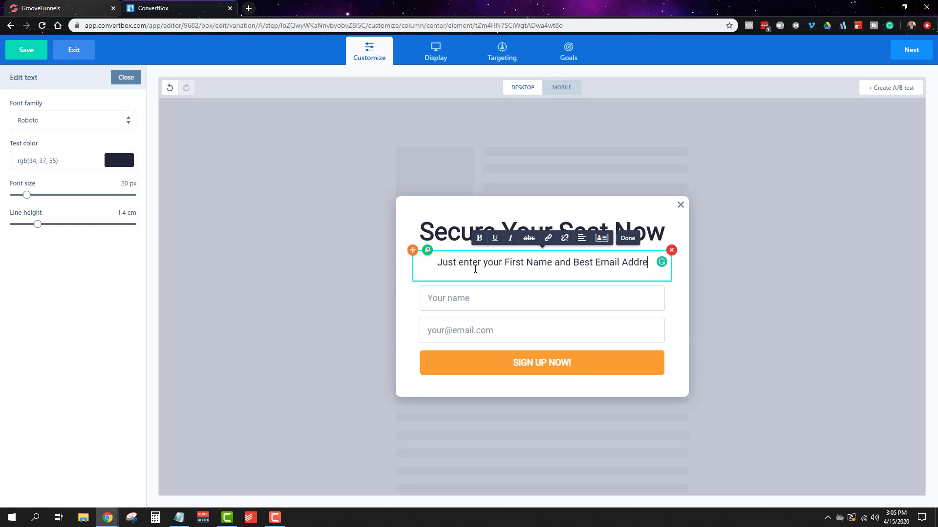
pyautogui.write('ss below to joi')
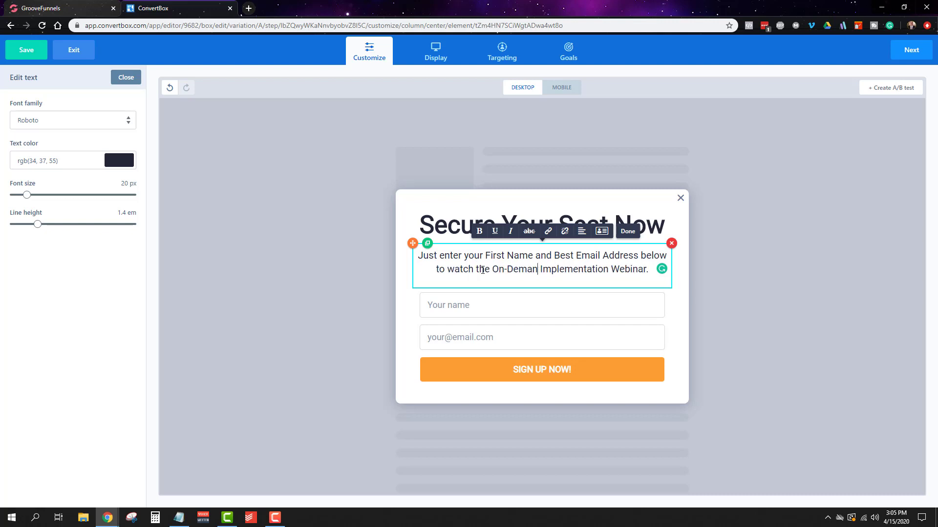
pyautogui.press('Delete')
pyautogui.write(':')
# Step: Change the color of the form's SIGN UP NOW! button to red using the copied color code
pyautogui.click(591, 367)
pyautogui.click(116, 263)
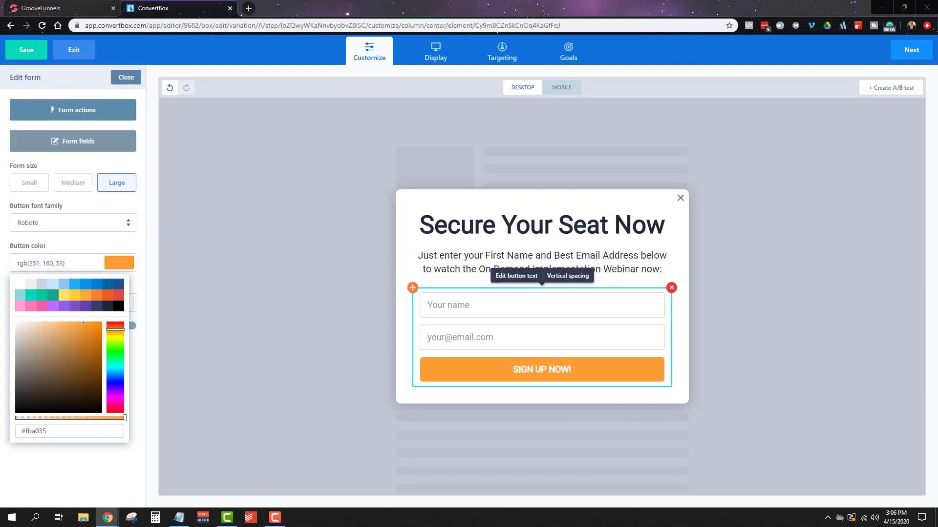
pyautogui.tripleClick(57, 430)
pyautogui.write('#ff4a4a')
pyautogui.click(126, 77)
# Step: Add a progress bar above the popup's headline and set its completed color to #001730
pyautogui.moveTo(44, 352); pyautogui.dragTo(473, 210)
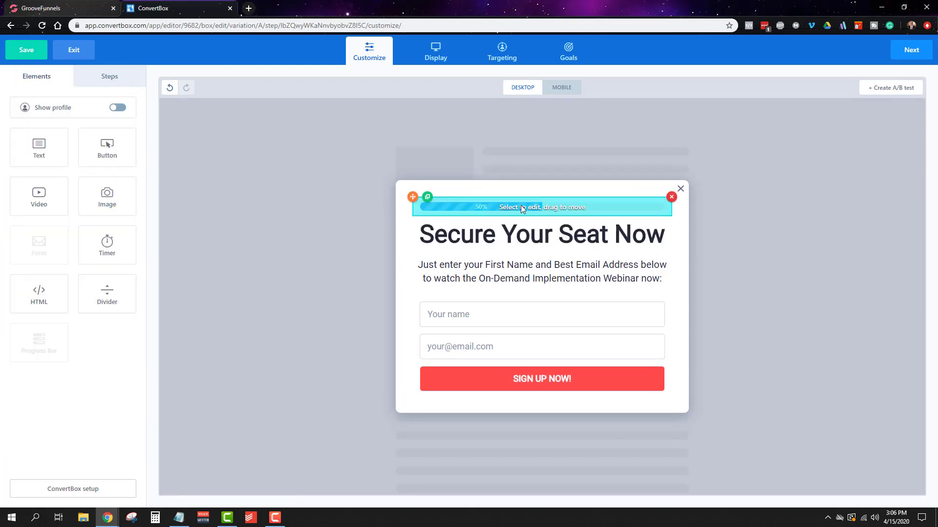
pyautogui.tripleClick(54, 437)
pyautogui.hotkey('ctrl', 'v')
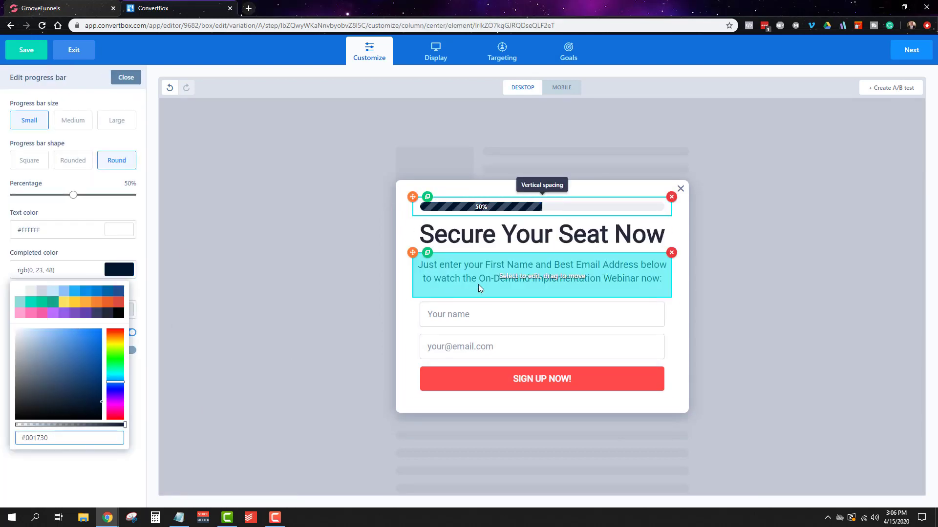
# Step: Set the popup form's submit action to redirect visitors to a URL
pyautogui.click(453, 314)
pyautogui.click(73, 110)
pyautogui.click(414, 229)
pyautogui.click(406, 257)
# Step: Look up the site's published web address in GrooveFunnels and return to the ConvertBox form actions
pyautogui.click(76, 3)
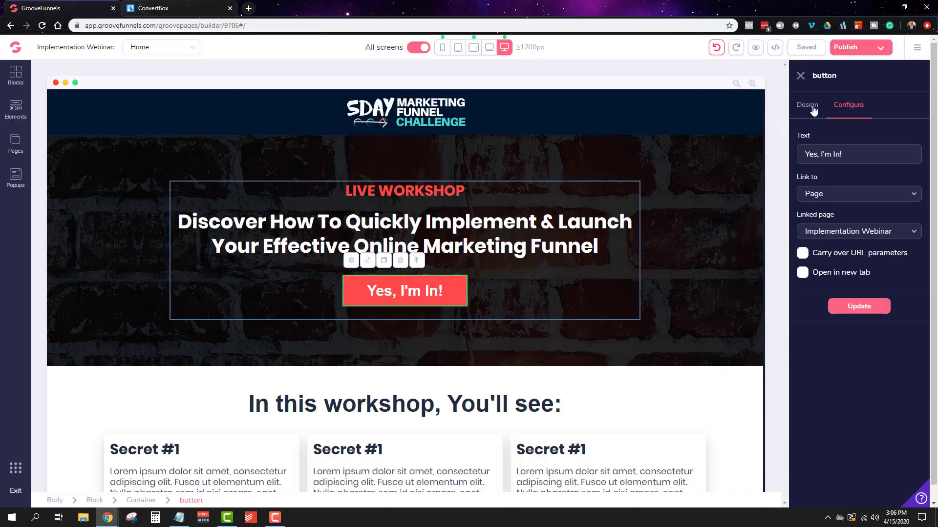
pyautogui.click(917, 48)
pyautogui.click(850, 89)
pyautogui.click(846, 48)
pyautogui.click(172, 5)
# Step: Look up the Implementation Webinar page's URL in GrooveFunnels and complete the ConvertBox redirect address under groovepages.com/implementationwebinar/ with it
pyautogui.click(68, 8)
pyautogui.click(15, 144)
pyautogui.click(80, 168)
pyautogui.click(16, 142)
pyautogui.rightClick(154, 168)
pyautogui.click(146, 159)
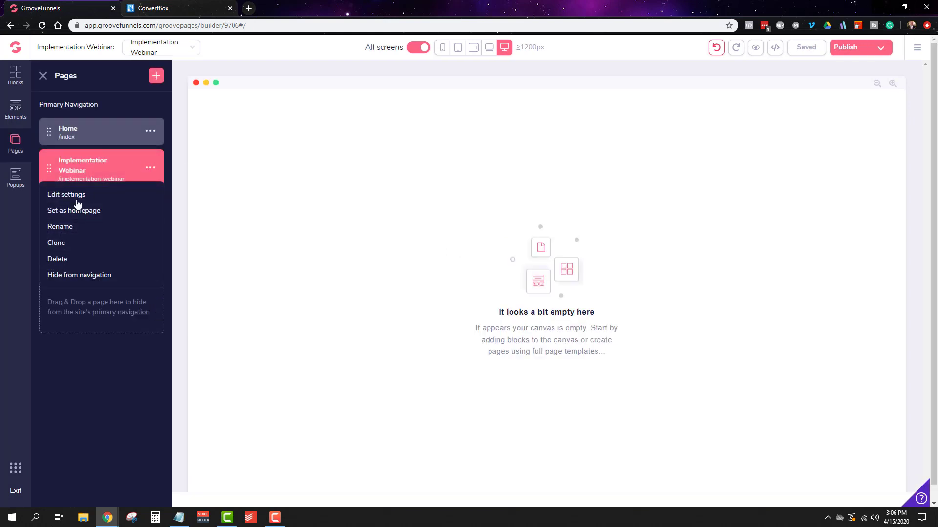
pyautogui.click(88, 193)
pyautogui.click(176, 5)
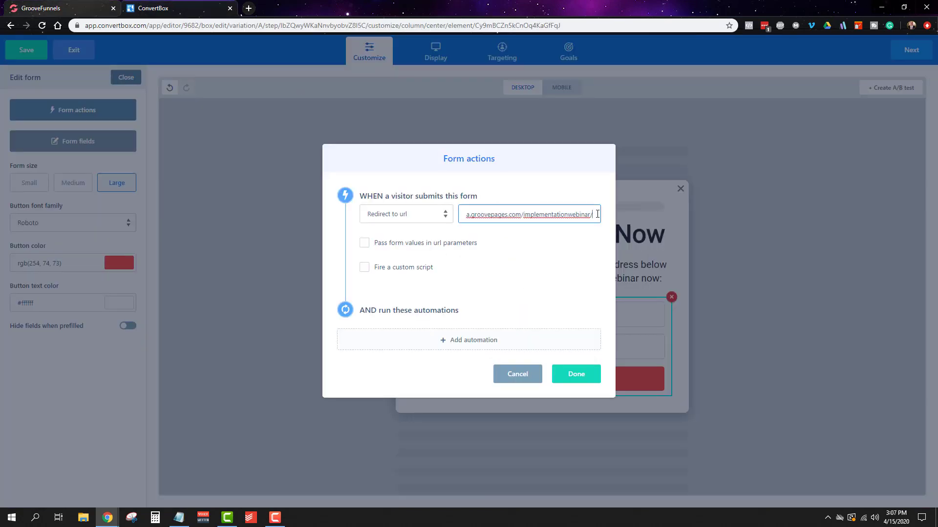
# Step: Add a first automation to run when a visitor submits the popup form
pyautogui.click(490, 346)
pyautogui.click(454, 274)
pyautogui.click(440, 299)
pyautogui.click(441, 300)
pyautogui.click(444, 322)
pyautogui.click(503, 299)
pyautogui.click(539, 341)
pyautogui.click(534, 335)
# Step: Add a second form automation using MG ActiveCampaign to add the existing tag "CM - Hot - In Sequence", and accept the form actions
pyautogui.click(518, 356)
pyautogui.click(477, 276)
pyautogui.click(440, 288)
pyautogui.click(541, 299)
pyautogui.click(432, 323)
pyautogui.click(410, 300)
pyautogui.click(396, 358)
pyautogui.click(533, 299)
pyautogui.click(547, 367)
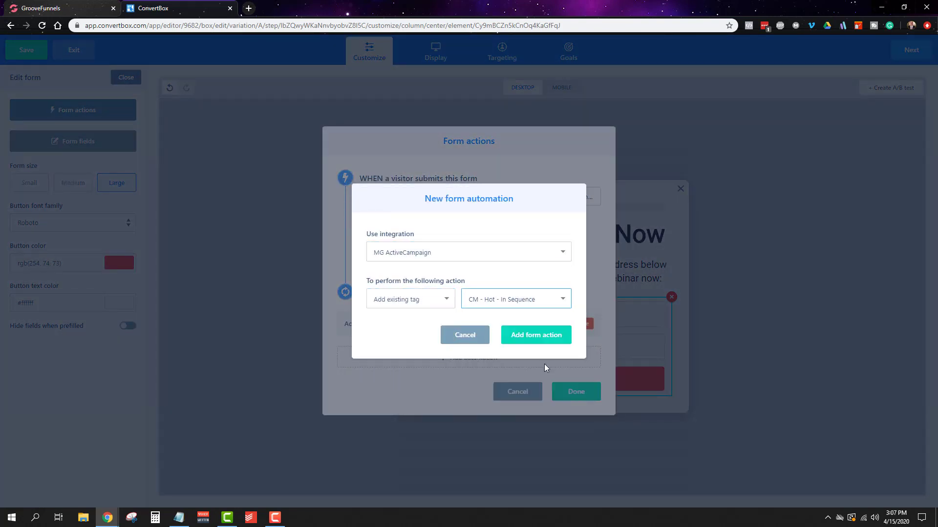
pyautogui.click(540, 337)
pyautogui.click(580, 413)
# Step: Set the ConvertBox's display trigger to "Show if visitor clicks a link on my page" and copy its trigger link
pyautogui.click(923, 57)
pyautogui.click(468, 125)
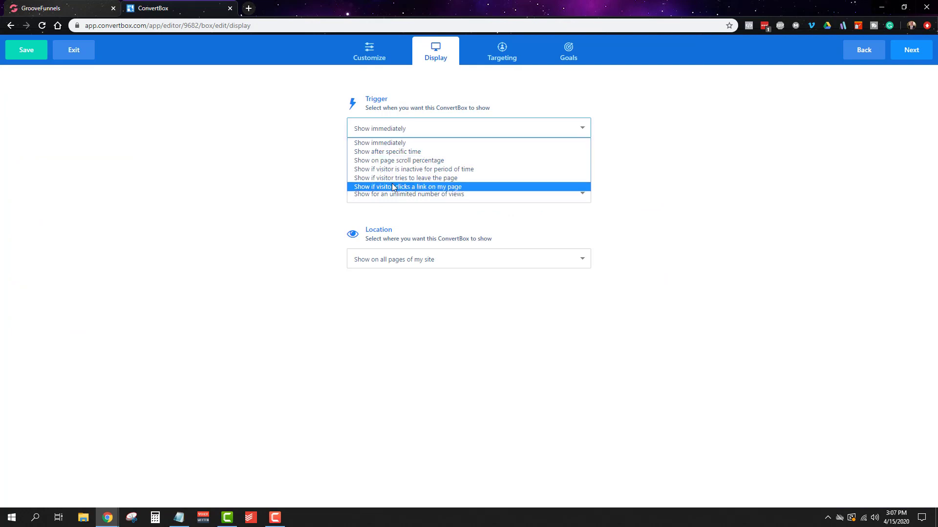
pyautogui.click(440, 177)
pyautogui.click(582, 182)
# Step: Switch back to the Home page in GrooveFunnels and configure the hero button to link to the popup's trigger URL
pyautogui.click(41, 8)
pyautogui.click(15, 144)
pyautogui.click(69, 128)
pyautogui.click(546, 291)
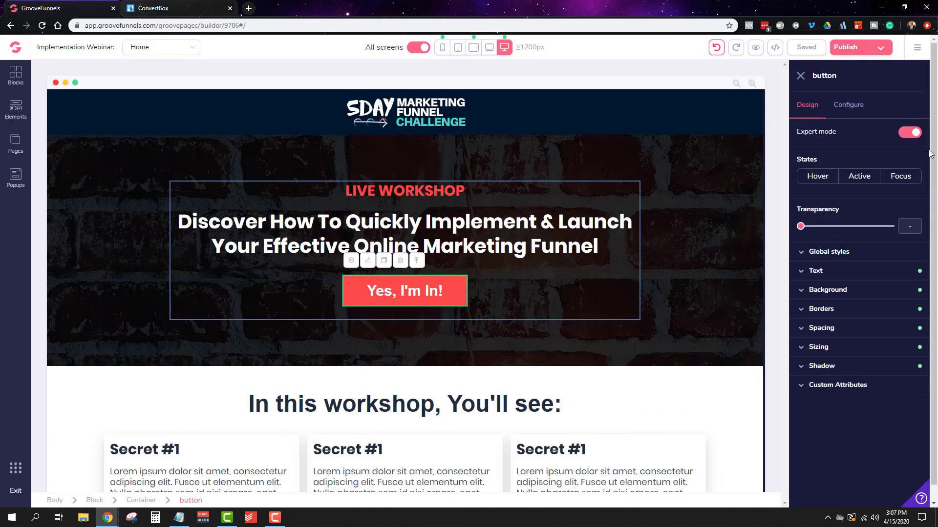
pyautogui.click(860, 114)
pyautogui.tripleClick(859, 148)
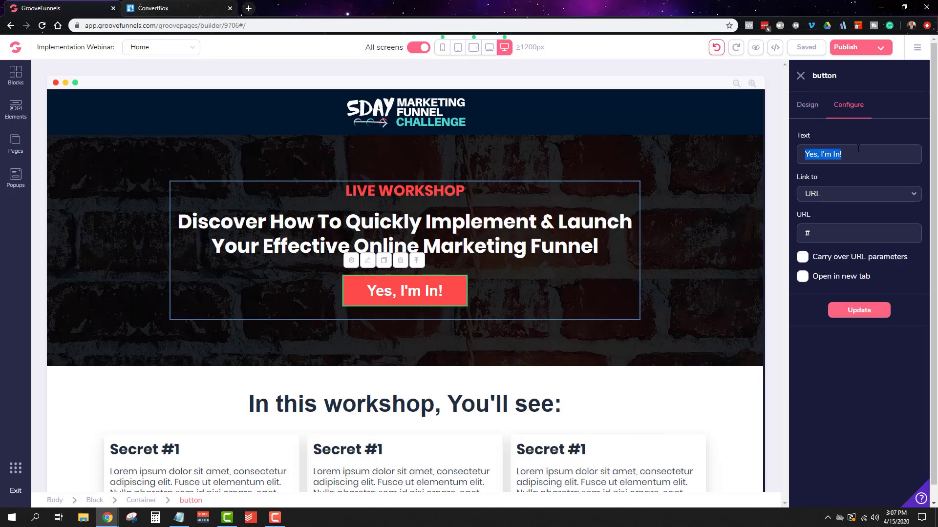
pyautogui.click(859, 310)
# Step: Label the button in the GET ACCESS NOW! section "Register Now" and link it to the URL #cb8153d4c0
pyautogui.scroll(-8, 728, 278)
pyautogui.click(728, 279)
pyautogui.scroll(-5, 445, 353)
pyautogui.click(445, 353)
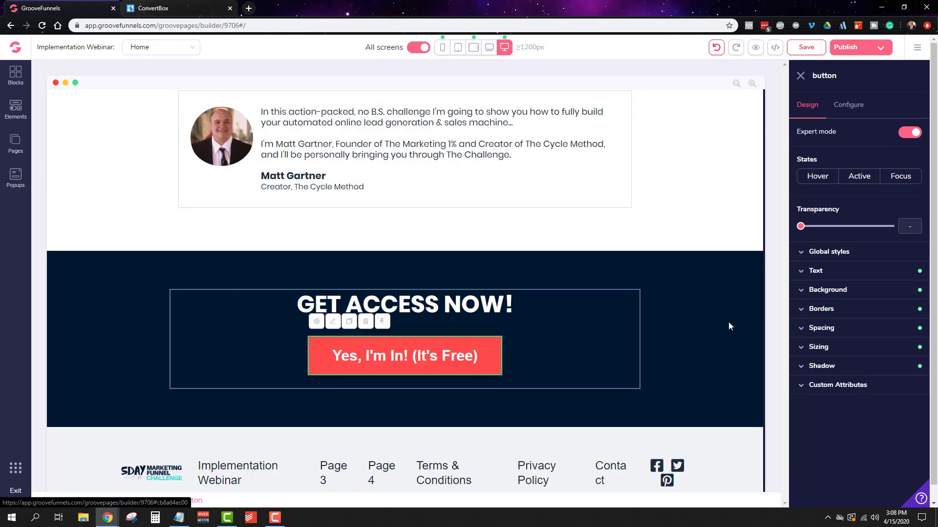
pyautogui.click(849, 104)
pyautogui.write('cb8153d4c0')
pyautogui.click(875, 311)
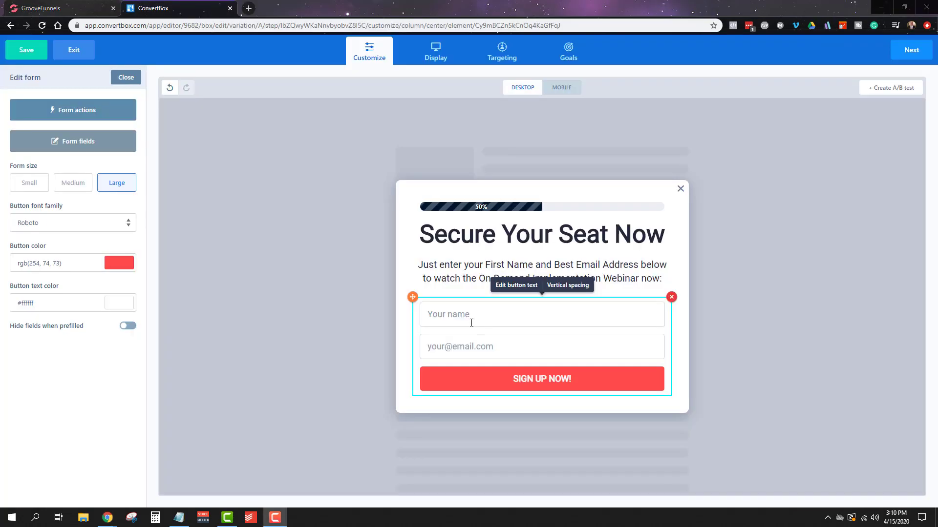
# Step: Switch to ConvertBox, label the sign-up form's button "Access The Training Now!" and continue through the remaining box setup stages
pyautogui.tripleClick(552, 379)
pyautogui.write('Access t')
pyautogui.press('BackSpace')
pyautogui.write('The Training Now!')
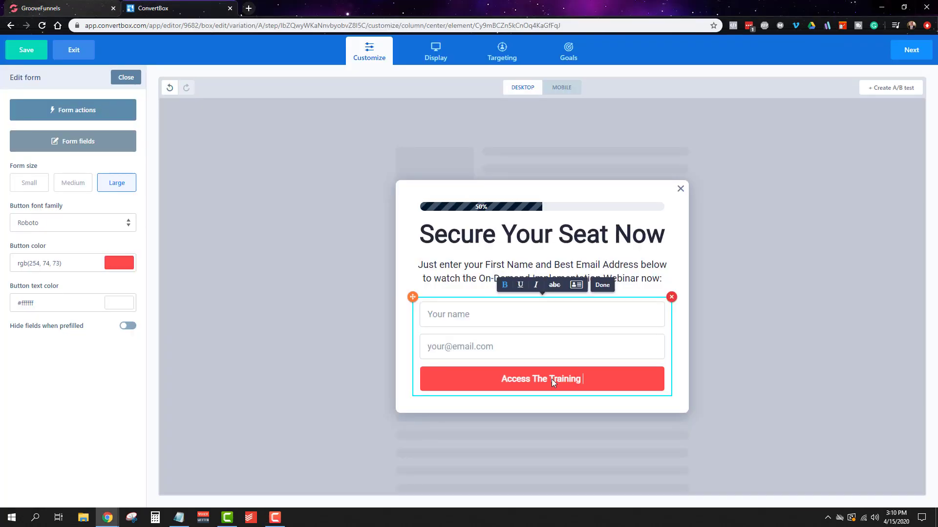
pyautogui.click(905, 50)
pyautogui.click(904, 50)
pyautogui.click(904, 49)
pyautogui.click(905, 50)
pyautogui.click(429, 302)
pyautogui.click(430, 299)
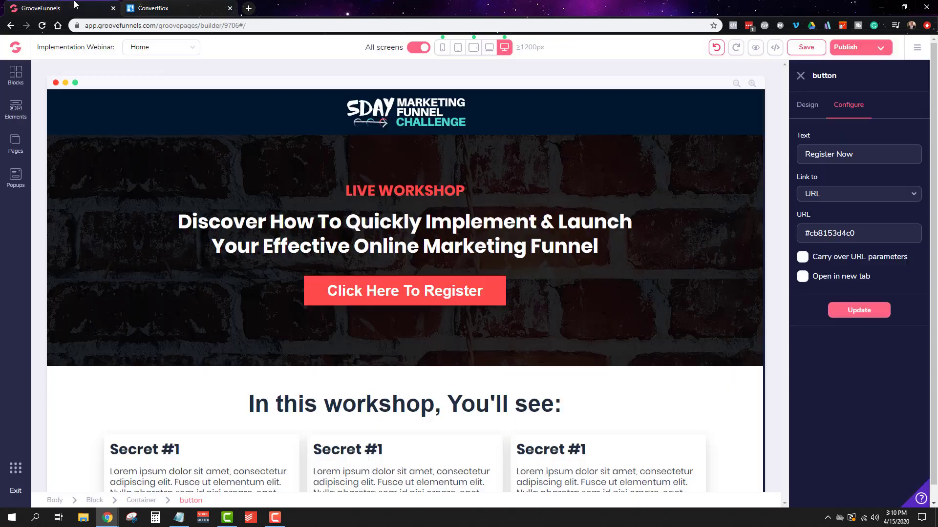
# Step: Return to GrooveFunnels, open the Implementation Webinar page and add a block with a centered headline and action link
pyautogui.click(16, 144)
pyautogui.click(94, 163)
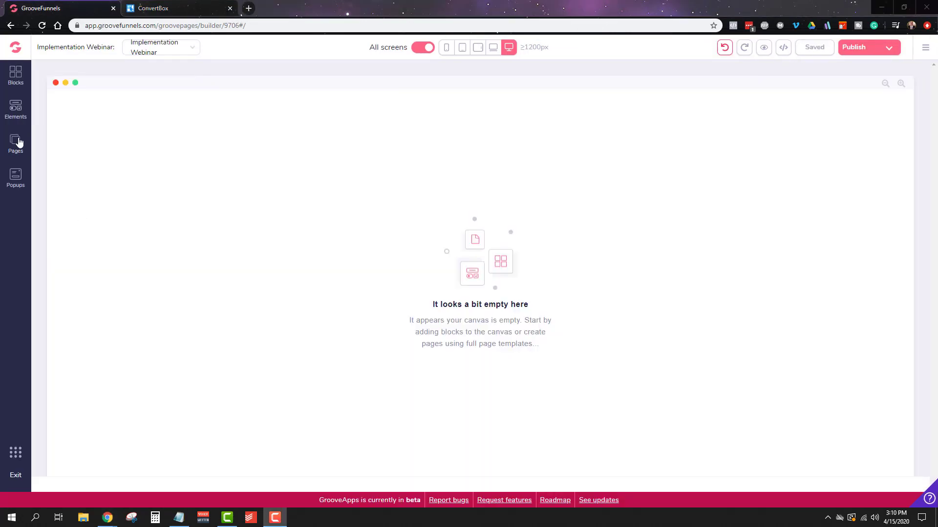
pyautogui.click(10, 143)
pyautogui.click(16, 76)
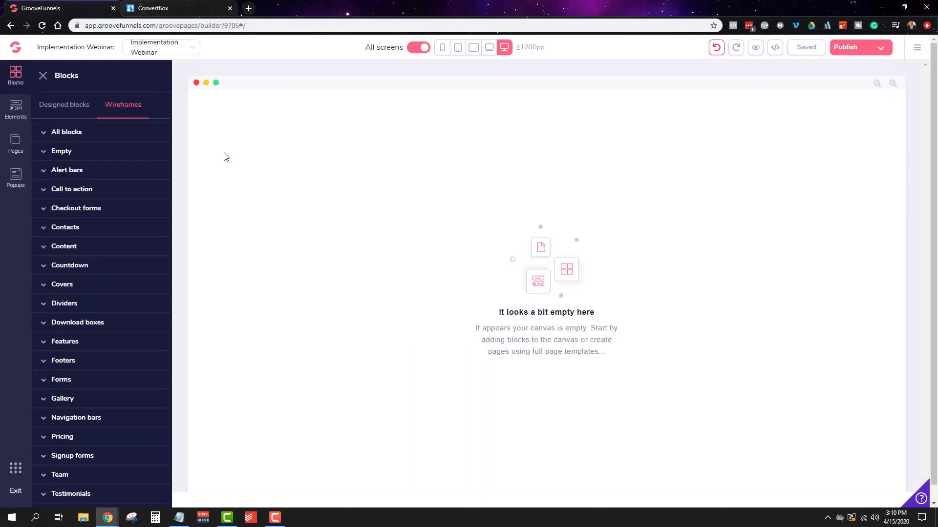
pyautogui.click(64, 246)
pyautogui.click(93, 191)
pyautogui.scroll(3, 98, 384)
pyautogui.click(83, 135)
pyautogui.scroll(-8, 90, 391)
pyautogui.scroll(8, 90, 391)
pyautogui.moveTo(89, 390); pyautogui.dragTo(518, 276)
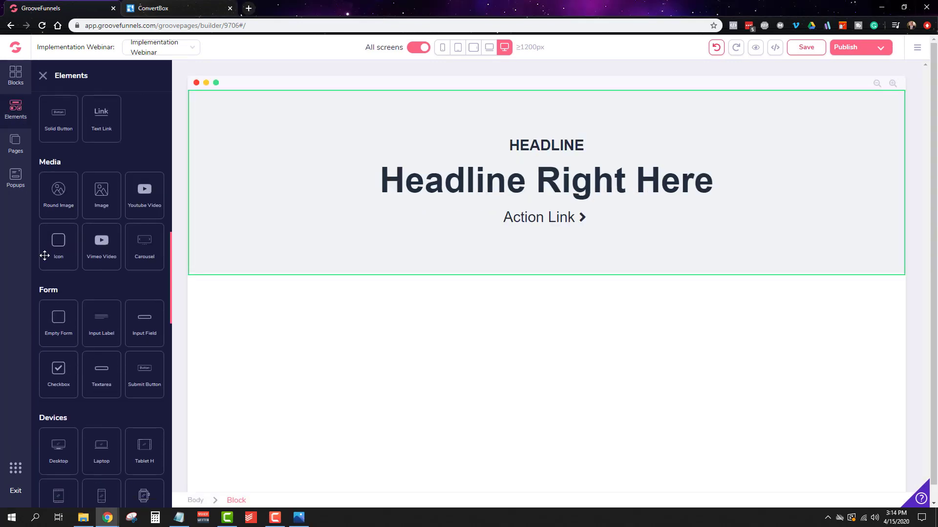
# Step: Place an image element above the headline and fill it with the "Your Webinar is in progress" banner
pyautogui.moveTo(113, 282); pyautogui.dragTo(552, 145)
pyautogui.click(854, 115)
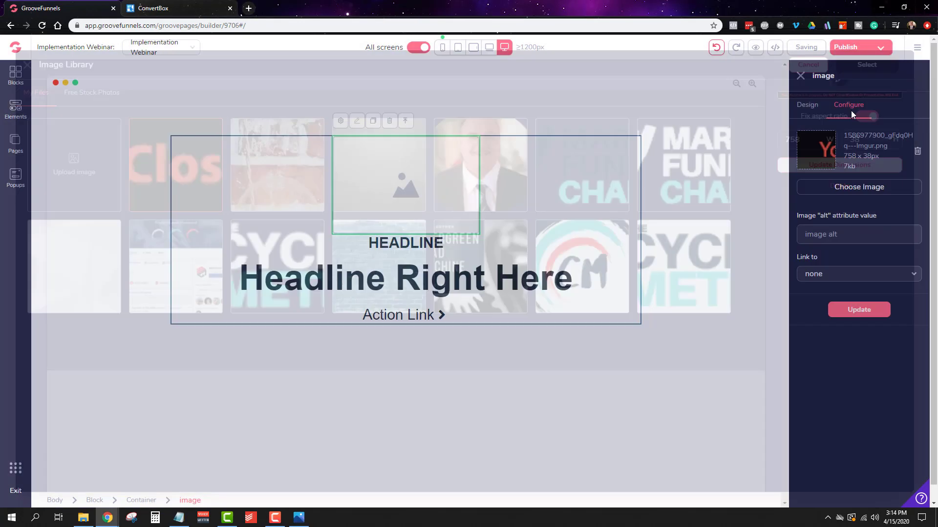
pyautogui.click(855, 312)
# Step: Delete the large headline, the small headline and the action link from the block, leaving only the banner image
pyautogui.click(351, 198)
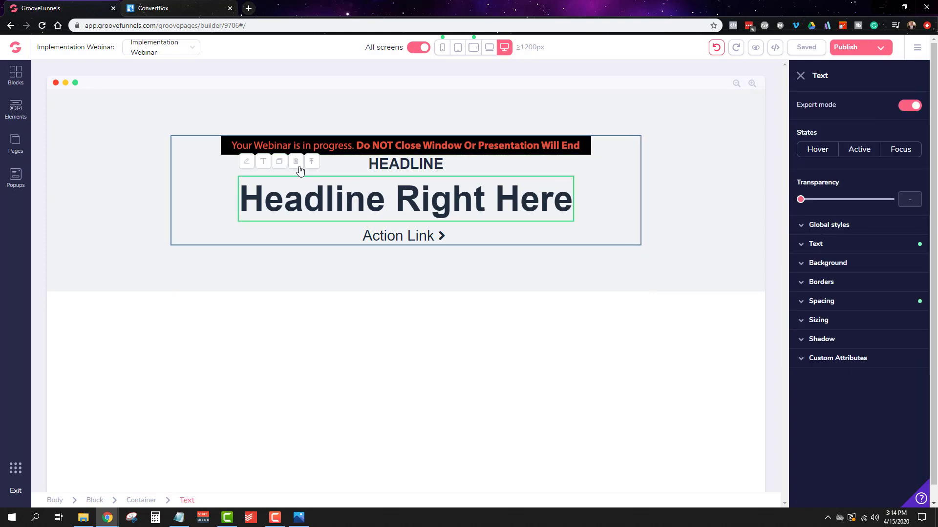
pyautogui.click(298, 160)
pyautogui.click(488, 299)
pyautogui.click(427, 163)
pyautogui.click(425, 139)
pyautogui.click(498, 303)
pyautogui.click(421, 164)
pyautogui.click(420, 140)
pyautogui.click(491, 299)
# Step: Add an embed code element below the banner image
pyautogui.click(423, 116)
pyautogui.click(15, 109)
pyautogui.scroll(-12, 120, 275)
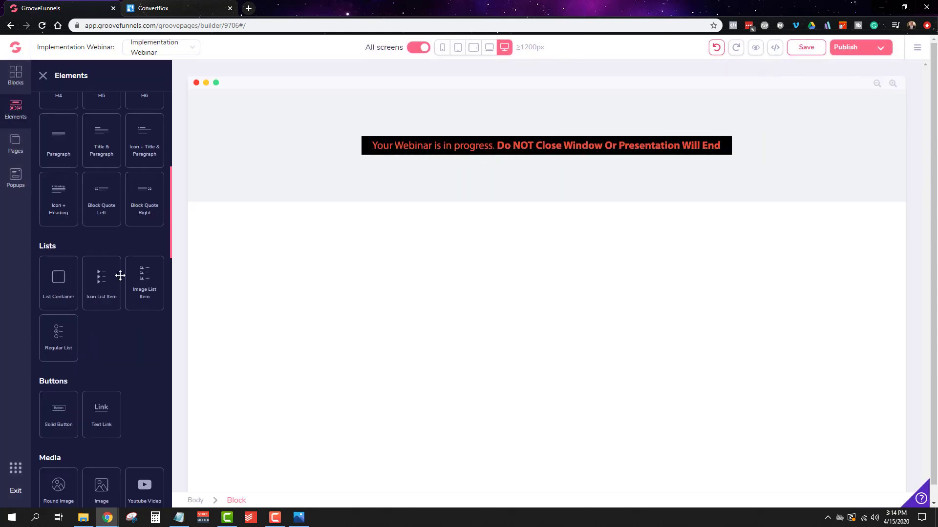
pyautogui.scroll(-8, 116, 339)
pyautogui.click(101, 268)
# Step: Add a navigation bar wireframe block above the banner section and delete the content beside its logo
pyautogui.click(15, 75)
pyautogui.click(125, 104)
pyautogui.scroll(-3, 127, 291)
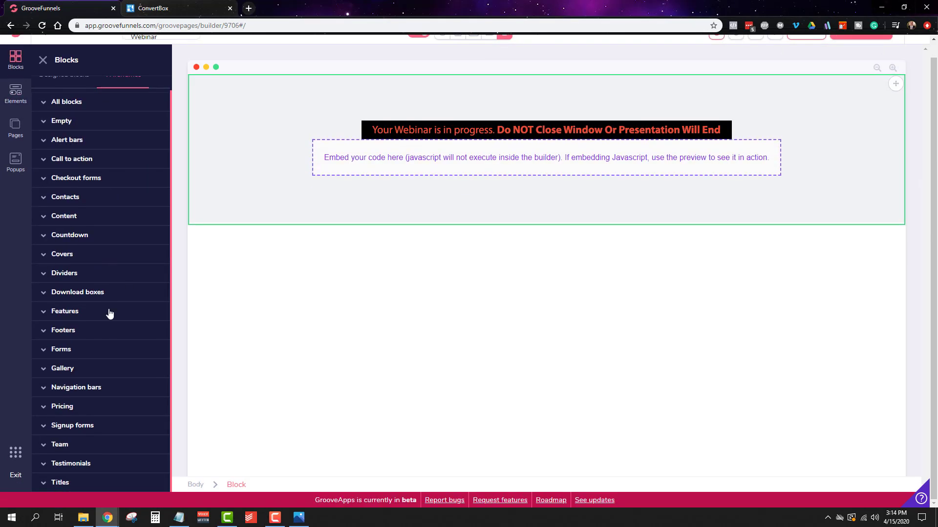
pyautogui.moveTo(98, 412); pyautogui.dragTo(431, 84)
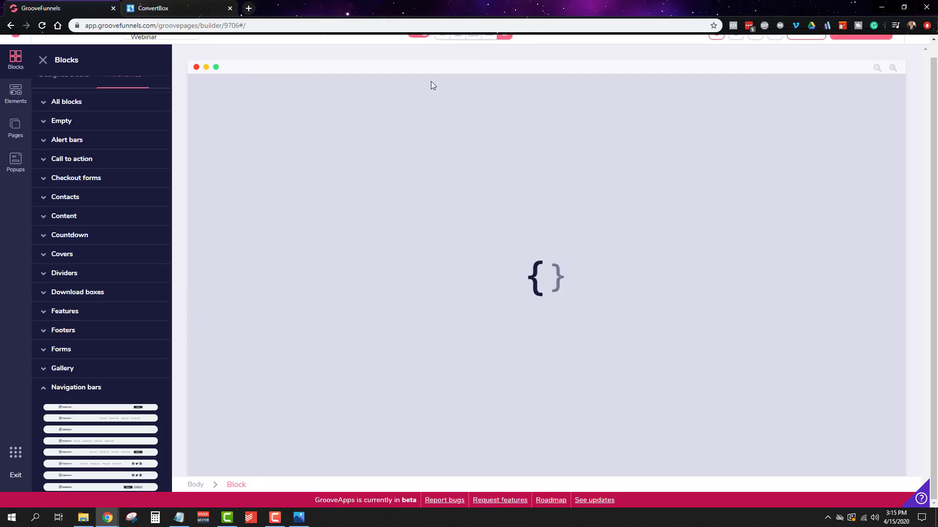
pyautogui.click(806, 92)
pyautogui.click(711, 85)
pyautogui.click(488, 300)
pyautogui.click(165, 113)
pyautogui.click(239, 143)
# Step: Replace the navigation bar's logo with the webinar-in-progress banner image and delete the original banner from the block below
pyautogui.click(226, 108)
pyautogui.click(848, 106)
pyautogui.click(859, 187)
pyautogui.click(161, 165)
pyautogui.click(851, 68)
pyautogui.click(860, 309)
pyautogui.click(544, 169)
pyautogui.press('Delete')
pyautogui.click(488, 299)
# Step: Adjust the sizing of the banner image in the navigation bar so it displays at full size
pyautogui.click(148, 101)
pyautogui.click(848, 105)
pyautogui.click(807, 105)
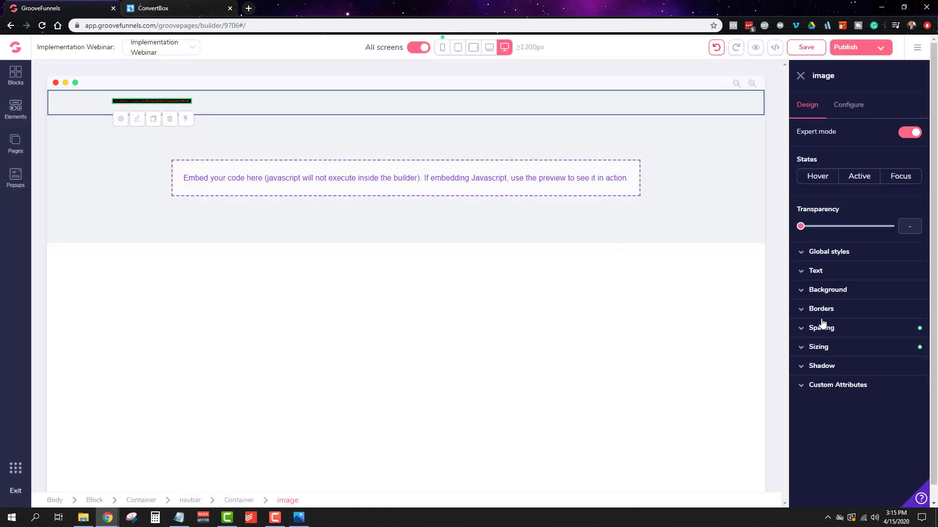
pyautogui.click(818, 346)
pyautogui.click(900, 414)
pyautogui.click(887, 439)
# Step: Center the banner image horizontally in its container and give the container a black background
pyautogui.click(707, 117)
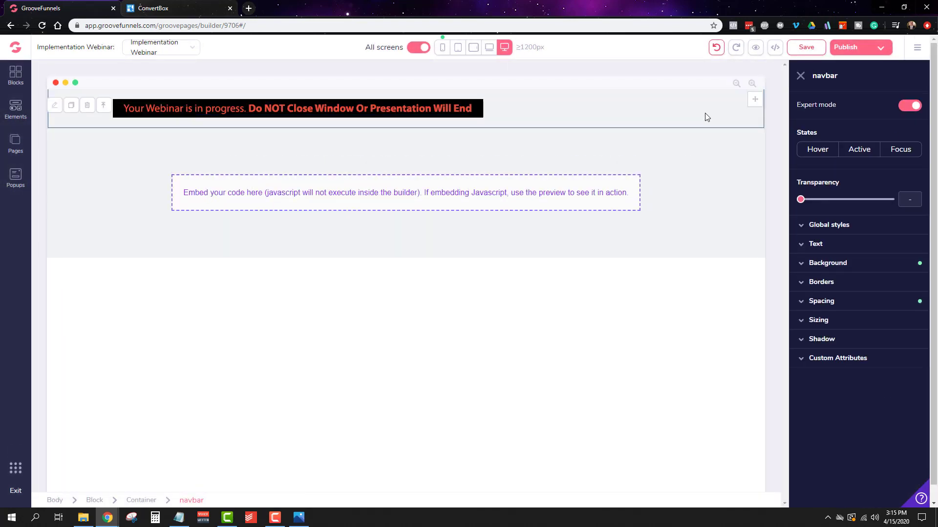
pyautogui.click(366, 107)
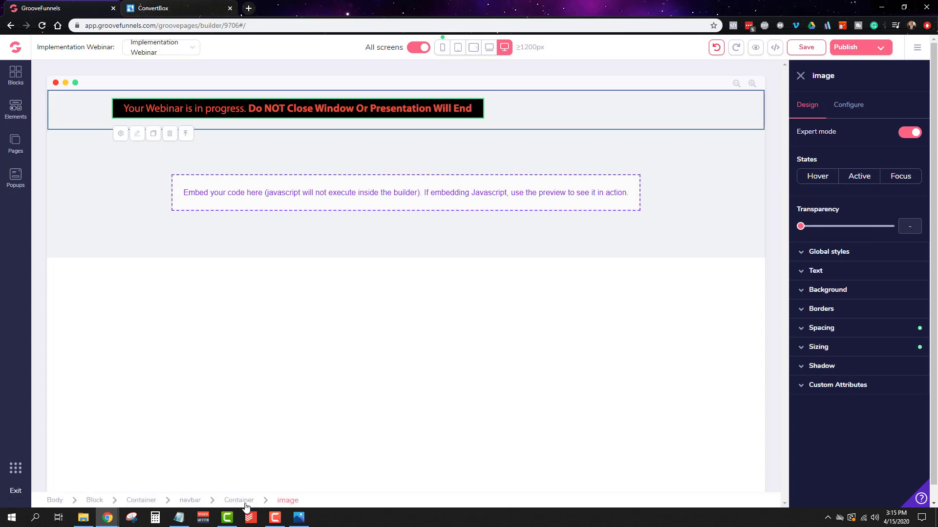
pyautogui.click(802, 328)
pyautogui.click(802, 328)
pyautogui.click(819, 301)
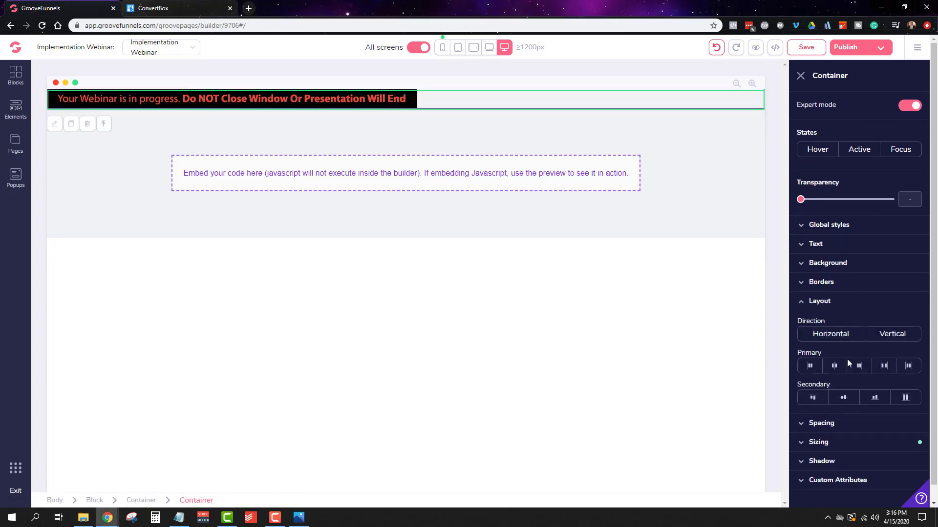
pyautogui.click(833, 365)
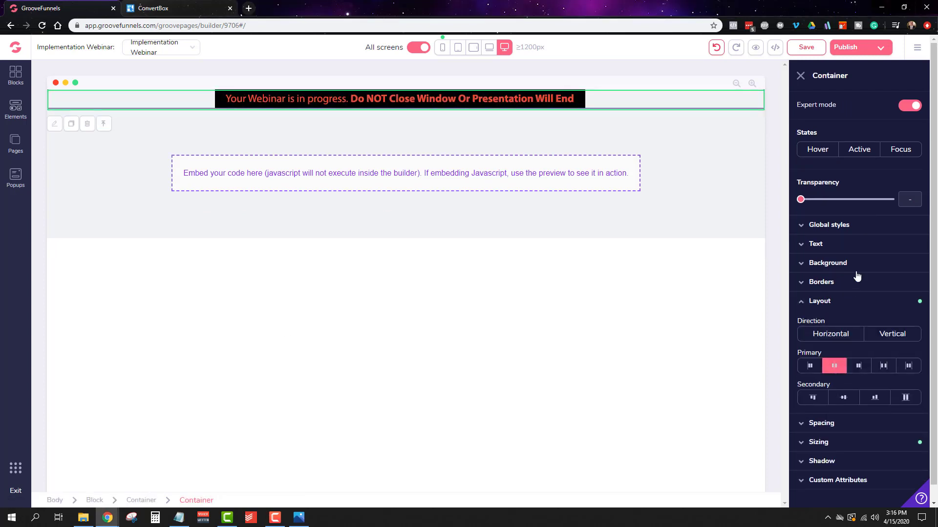
pyautogui.click(827, 263)
pyautogui.click(903, 280)
pyautogui.click(823, 334)
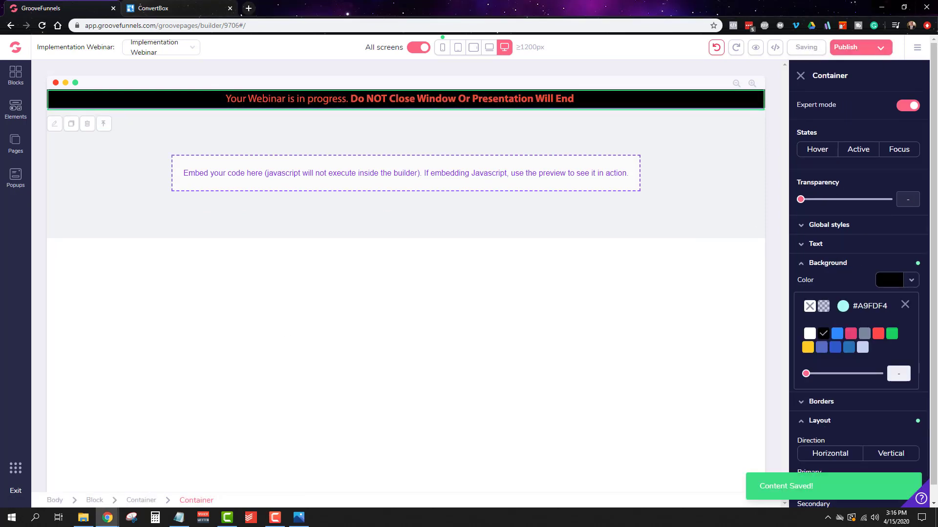
# Step: Add a heading below the banner reading "How To Yay Without Boo... Even If!"
pyautogui.click(15, 108)
pyautogui.moveTo(58, 275); pyautogui.dragTo(491, 227)
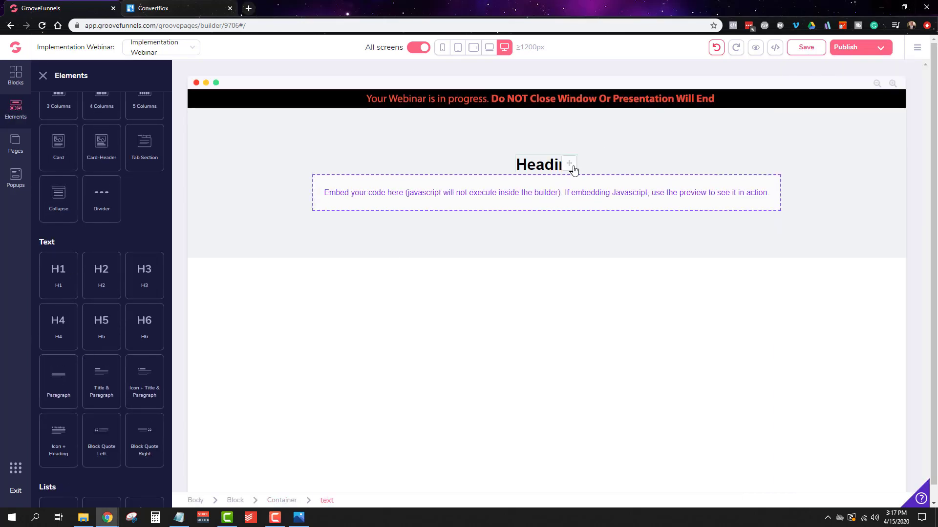
pyautogui.click(573, 168)
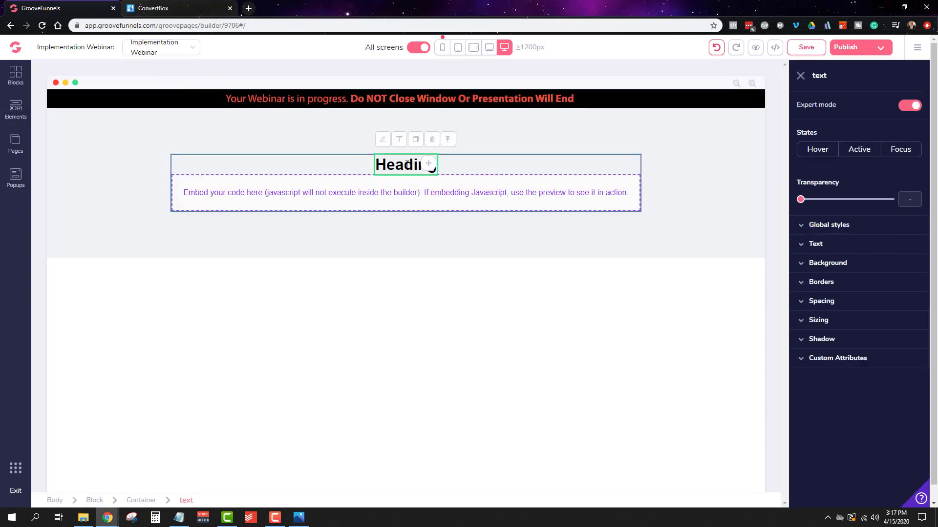
pyautogui.doubleClick(407, 165)
pyautogui.write('How To Yay W')
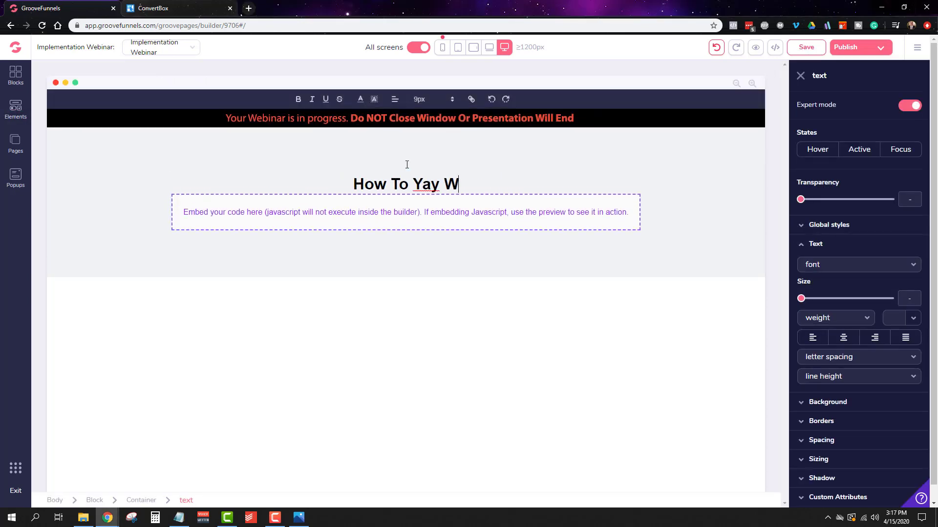
# Step: Set the heading's font size to 56px and its bottom margin to 5
pyautogui.click(422, 101)
pyautogui.click(441, 269)
pyautogui.click(441, 270)
pyautogui.click(503, 166)
pyautogui.doubleClick(503, 167)
pyautogui.hotkey('ctrl', 'a')
pyautogui.click(435, 100)
pyautogui.click(438, 270)
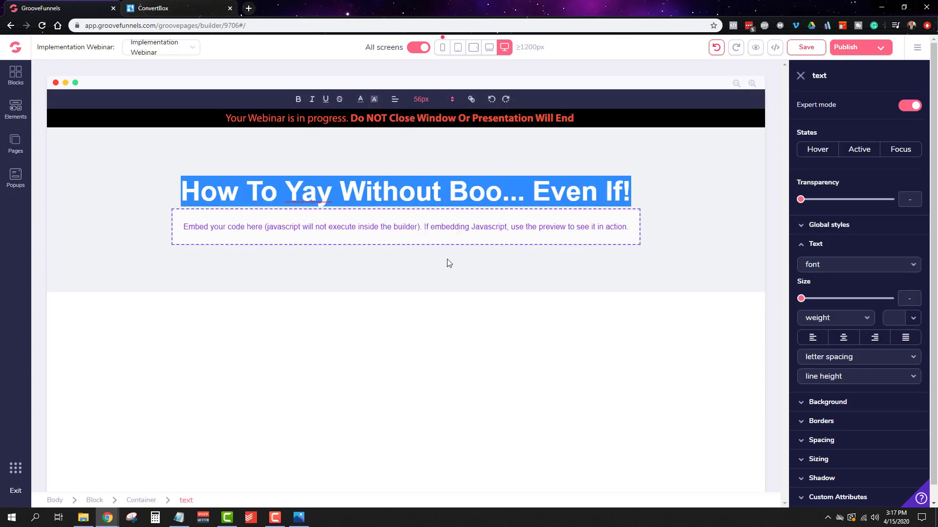
pyautogui.click(436, 268)
pyautogui.click(869, 301)
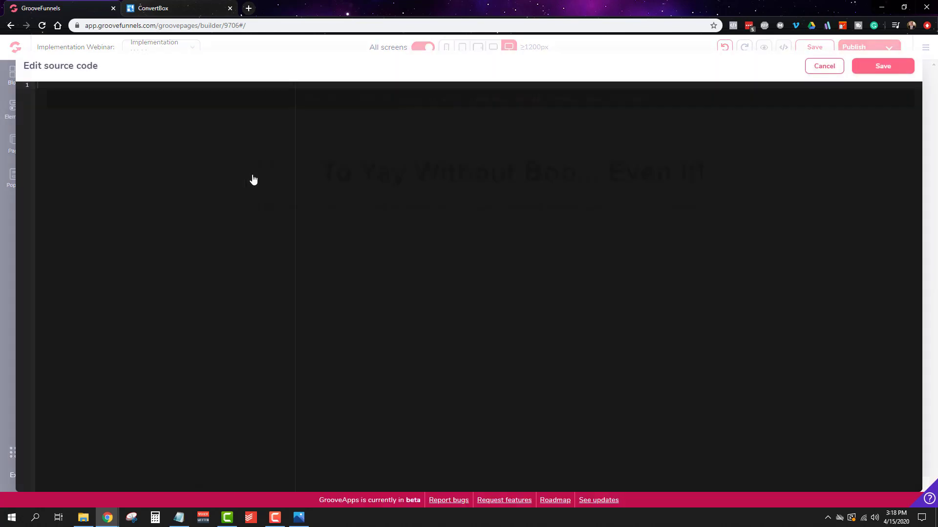
pyautogui.click(820, 303)
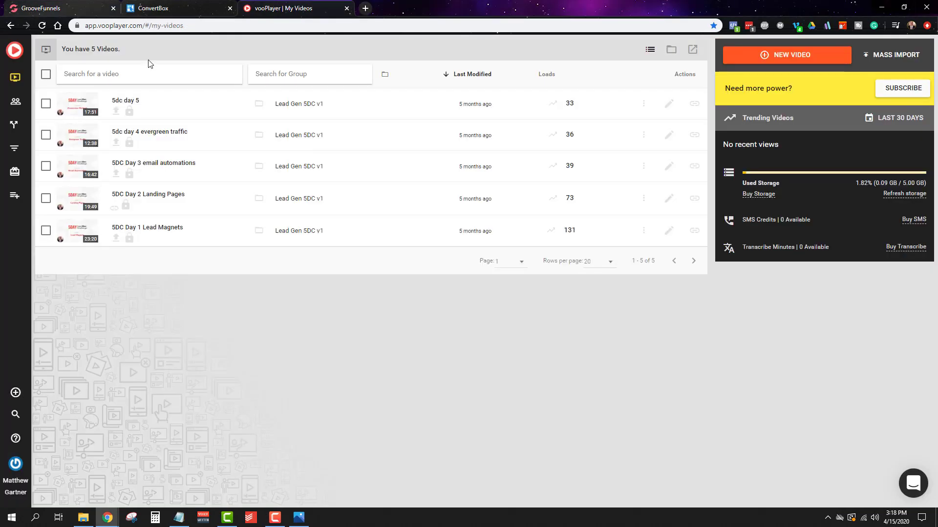
# Step: Copy the embed code of the "5dc day 5" video from vooPlayer into the page's embed element and save the page
pyautogui.click(670, 104)
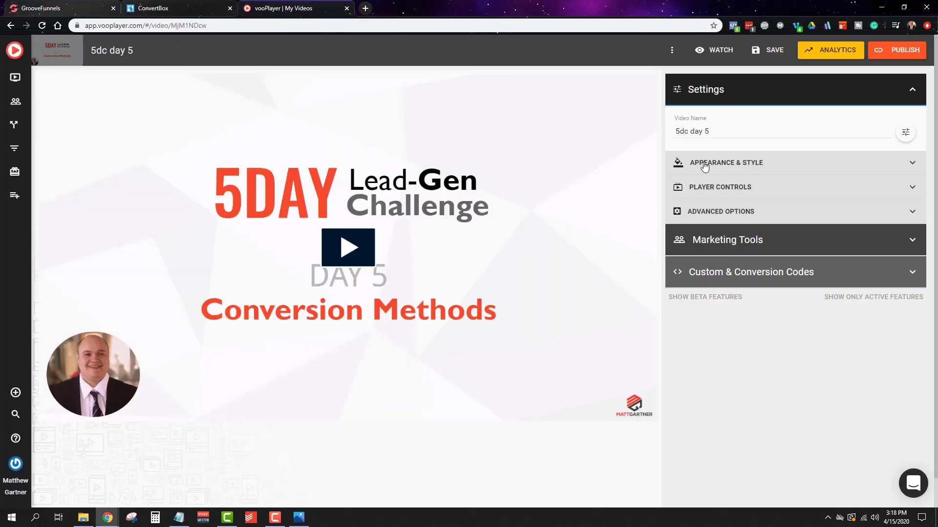
pyautogui.click(672, 50)
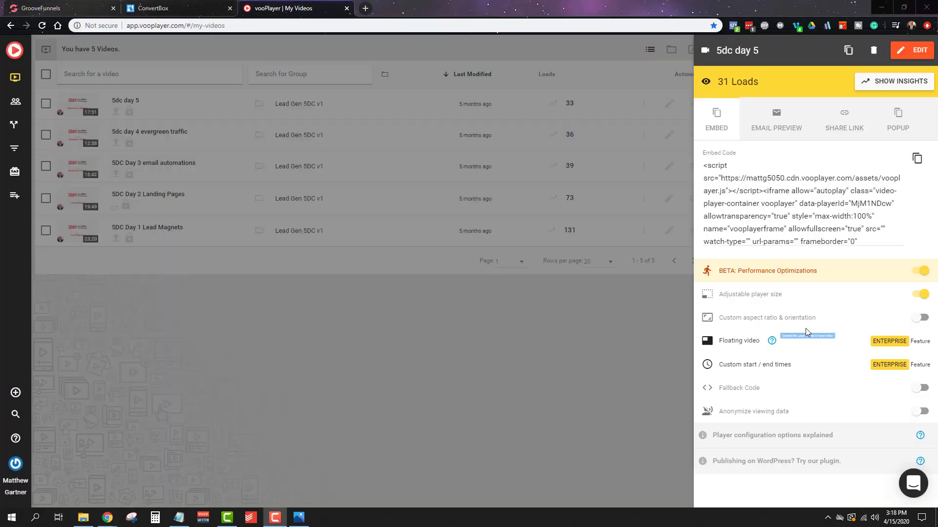
pyautogui.click(915, 157)
pyautogui.click(59, 8)
pyautogui.doubleClick(324, 219)
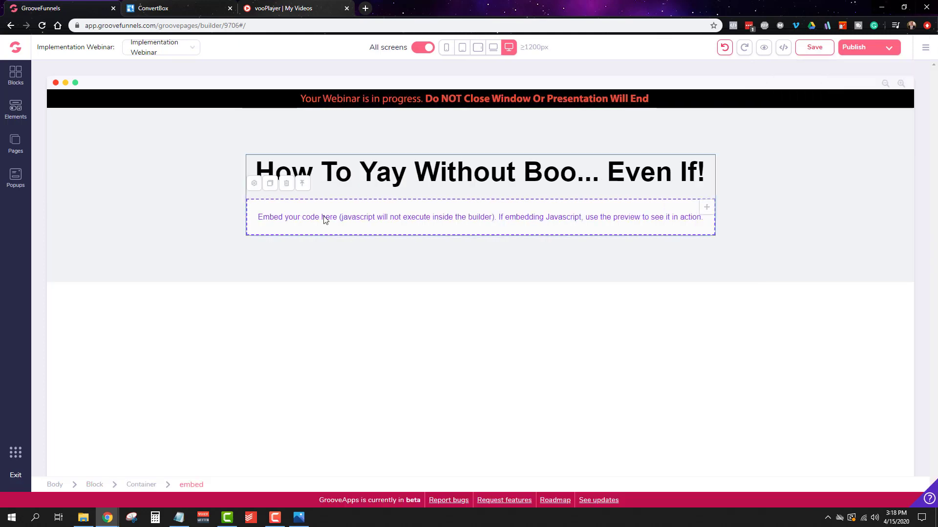
pyautogui.hotkey('ctrl', 'v')
pyautogui.click(877, 68)
pyautogui.click(819, 50)
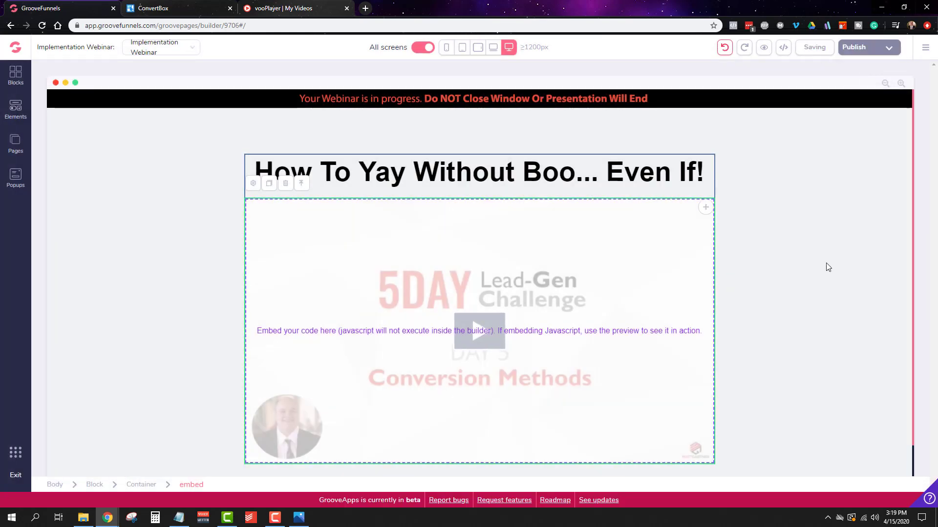
# Step: Open the Home page and save its "In this workshop, You'll see:" block to a designed-blocks category
pyautogui.click(16, 144)
pyautogui.click(70, 130)
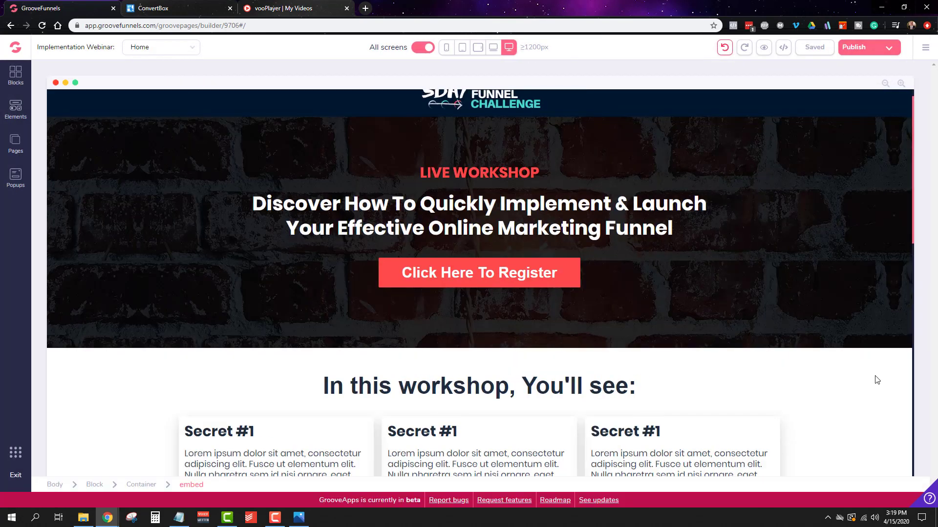
pyautogui.scroll(-3, 877, 380)
pyautogui.click(628, 234)
pyautogui.click(681, 251)
pyautogui.click(749, 268)
pyautogui.click(72, 186)
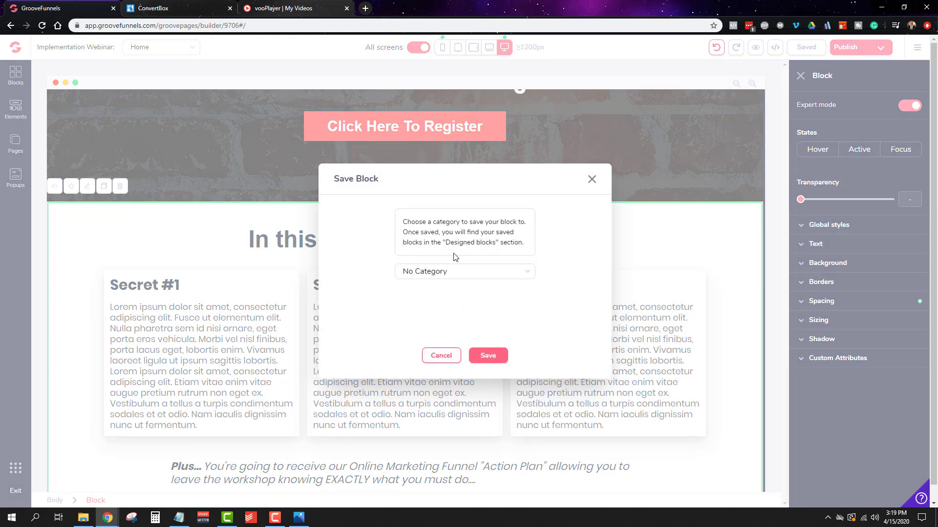
pyautogui.click(441, 328)
pyautogui.click(488, 355)
# Step: Insert the saved "In this workshop, You'll see:" block below the video on the Implementation Webinar page
pyautogui.click(16, 146)
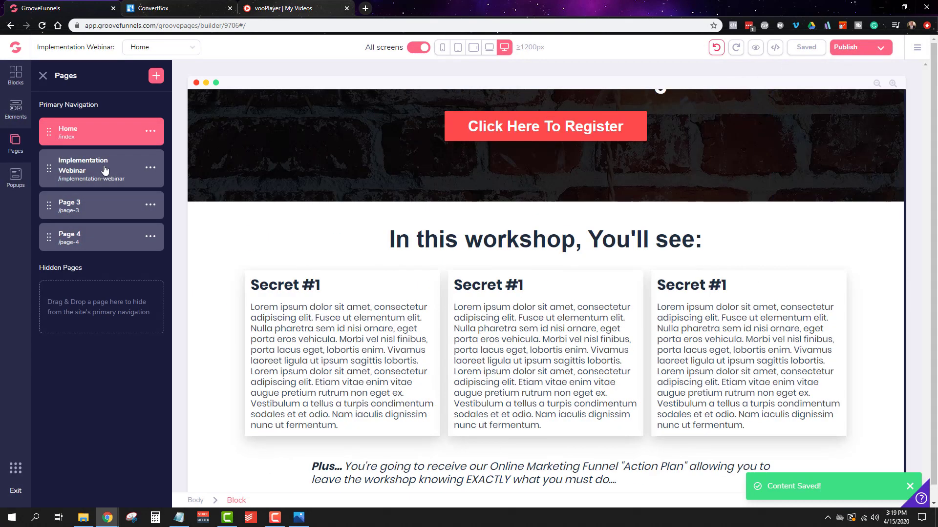
pyautogui.click(104, 171)
pyautogui.click(15, 75)
pyautogui.click(69, 167)
pyautogui.moveTo(74, 260); pyautogui.dragTo(594, 427)
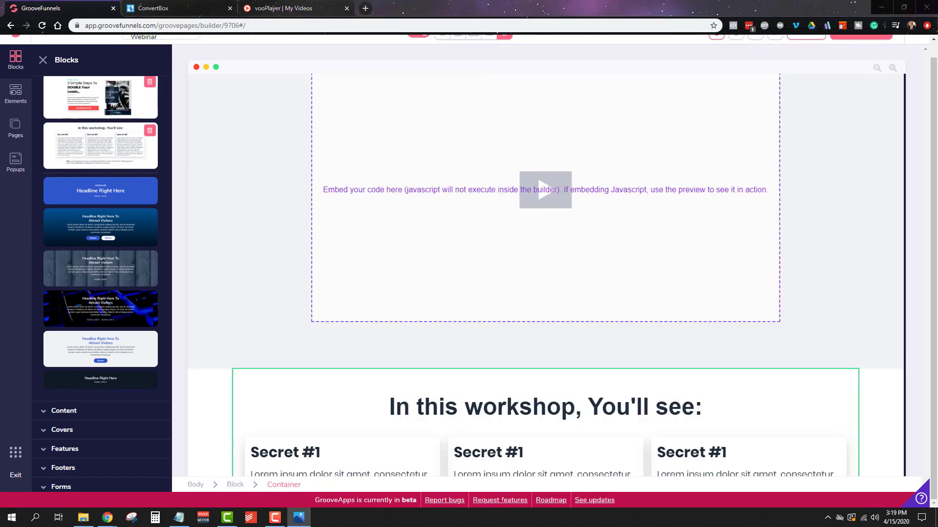
# Step: Delete the unneeded element in the lower part of the inserted workshop block and save the webinar page
pyautogui.click(576, 399)
pyautogui.scroll(-5, 747, 396)
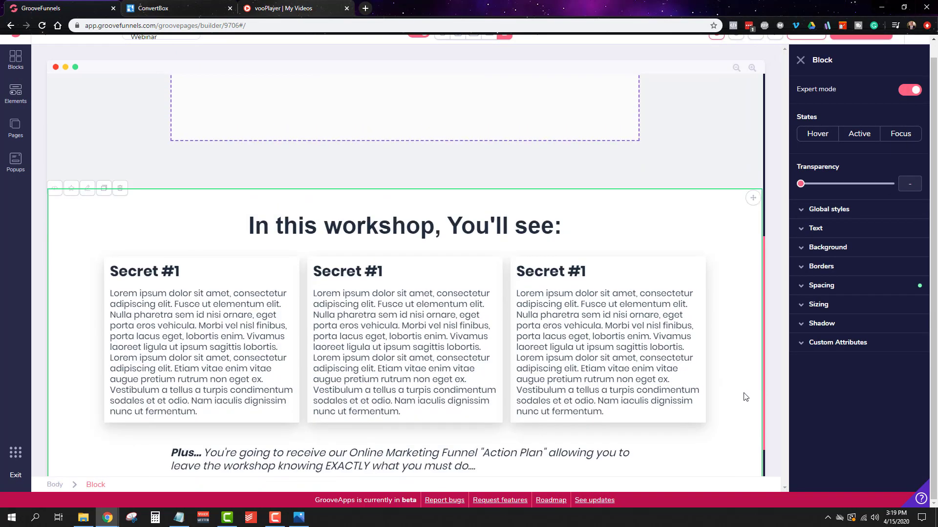
pyautogui.click(227, 397)
pyautogui.click(488, 301)
pyautogui.scroll(8, 707, 397)
pyautogui.click(806, 47)
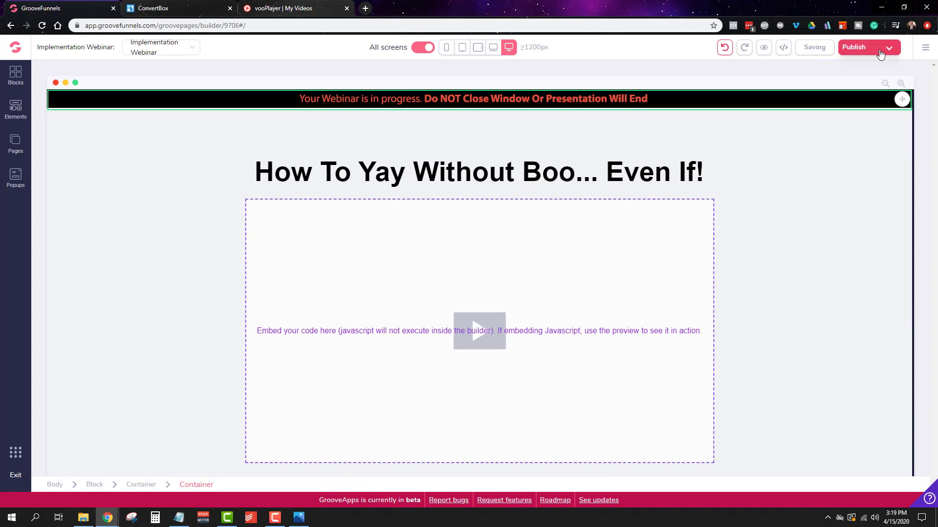
# Step: Publish the site on GroovePages hosting as implementationwebinar and preview the webinar page
pyautogui.click(880, 50)
pyautogui.click(859, 355)
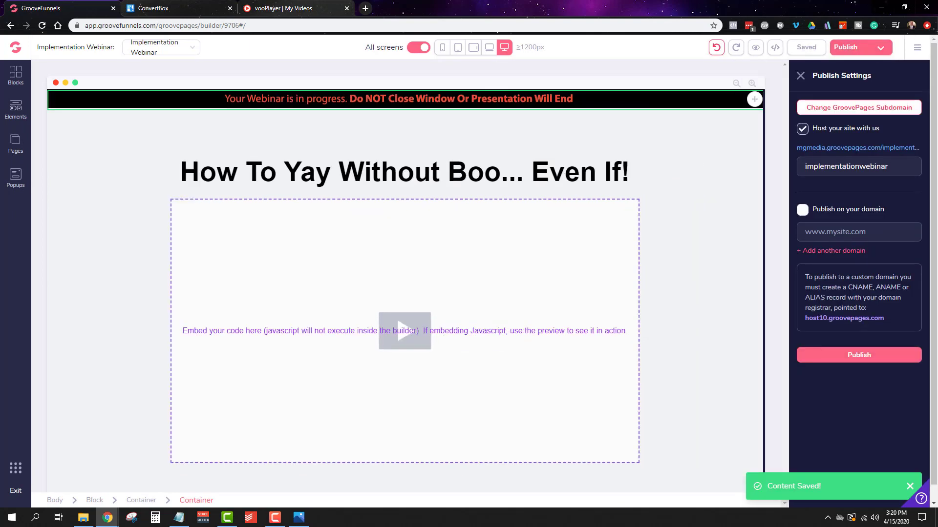
pyautogui.click(755, 48)
pyautogui.scroll(-1, 762, 263)
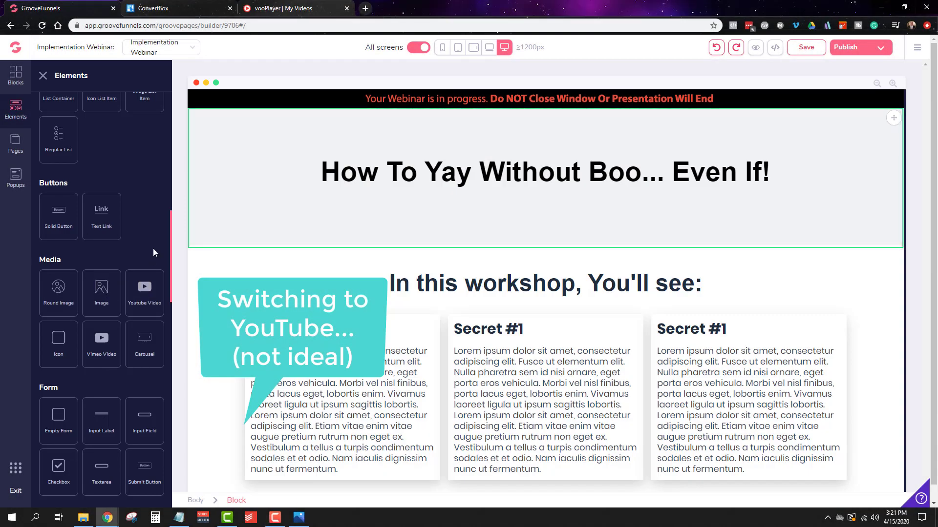
# Step: Use a YouTube video element below the heading instead of the embed, with video ID I30-_ixrv70 and autoplay enabled, and save
pyautogui.moveTo(144, 290); pyautogui.dragTo(552, 264)
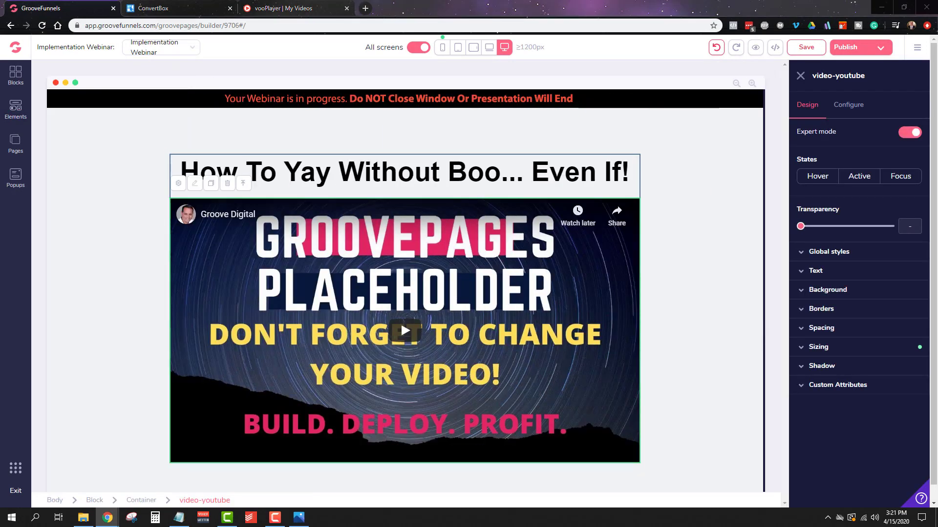
pyautogui.click(844, 105)
pyautogui.press('BackSpace')
pyautogui.click(859, 249)
pyautogui.click(803, 178)
pyautogui.click(860, 250)
pyautogui.click(807, 47)
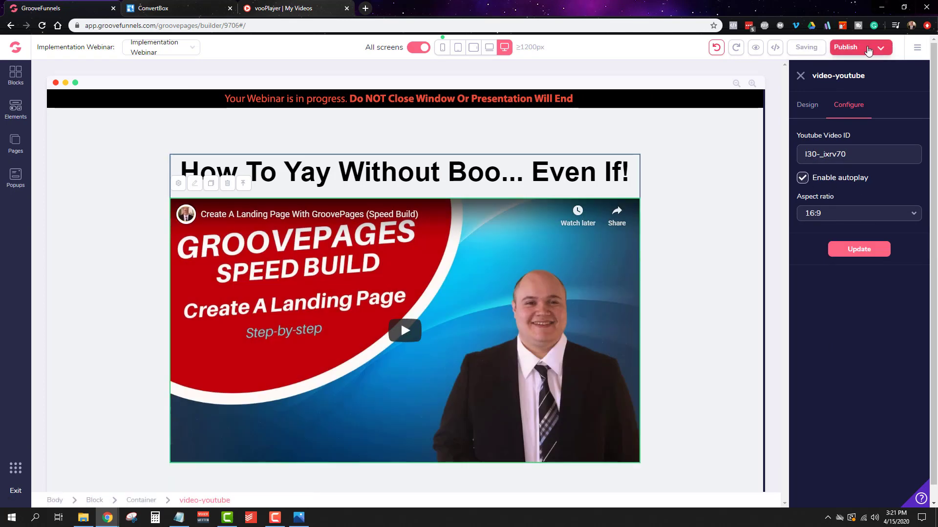
# Step: Open the publish settings and preview the webinar page to check its video and workshop section
pyautogui.click(869, 51)
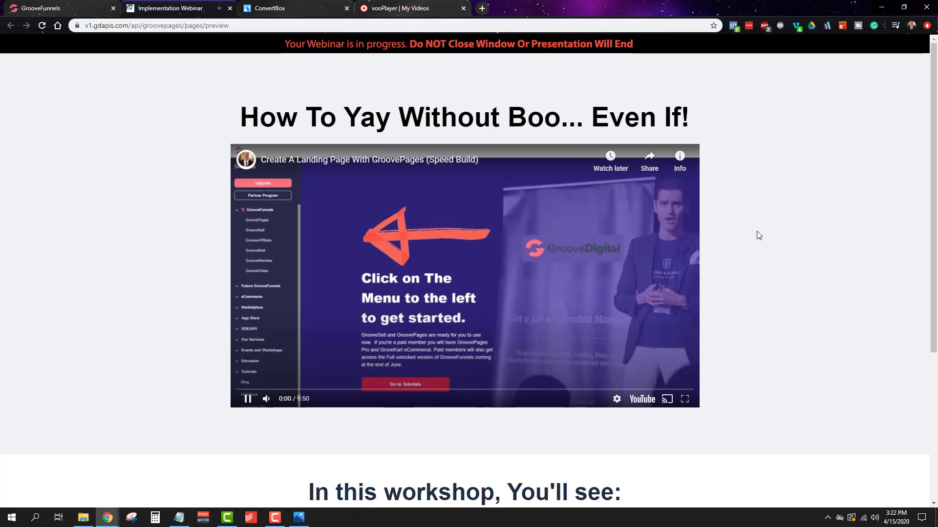
pyautogui.scroll(-3, 738, 342)
pyautogui.scroll(3, 587, 366)
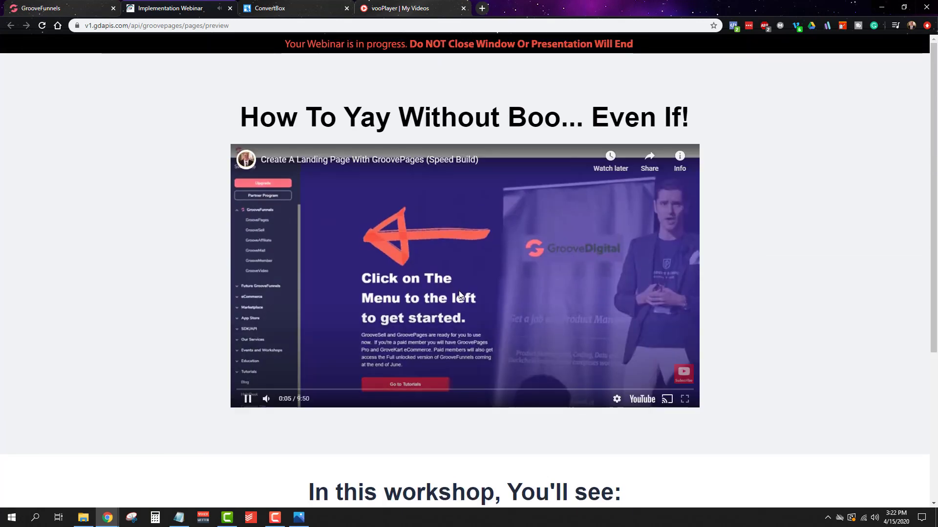
# Step: Reduce the space above the webinar page's heading, save the page and check the spacing in the preview
pyautogui.click(230, 9)
pyautogui.click(664, 237)
pyautogui.scroll(-3, 664, 237)
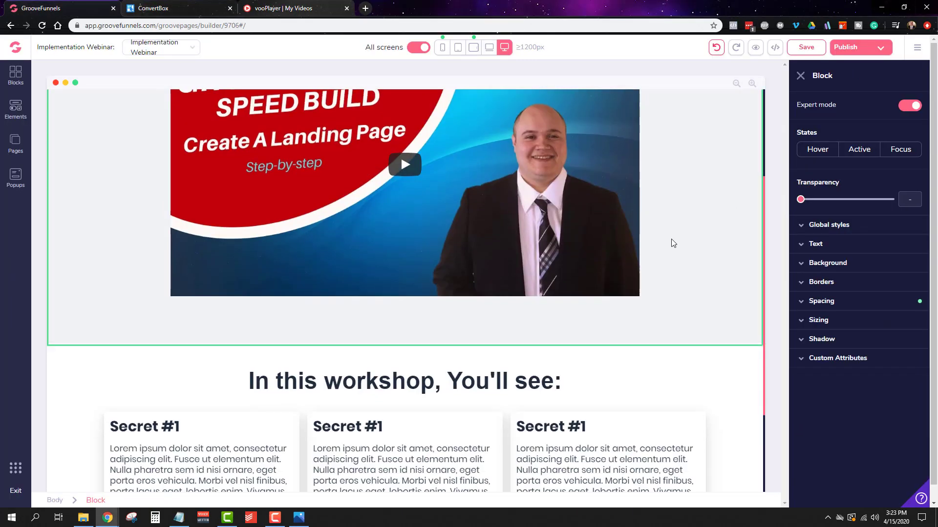
pyautogui.scroll(3, 664, 237)
pyautogui.click(858, 51)
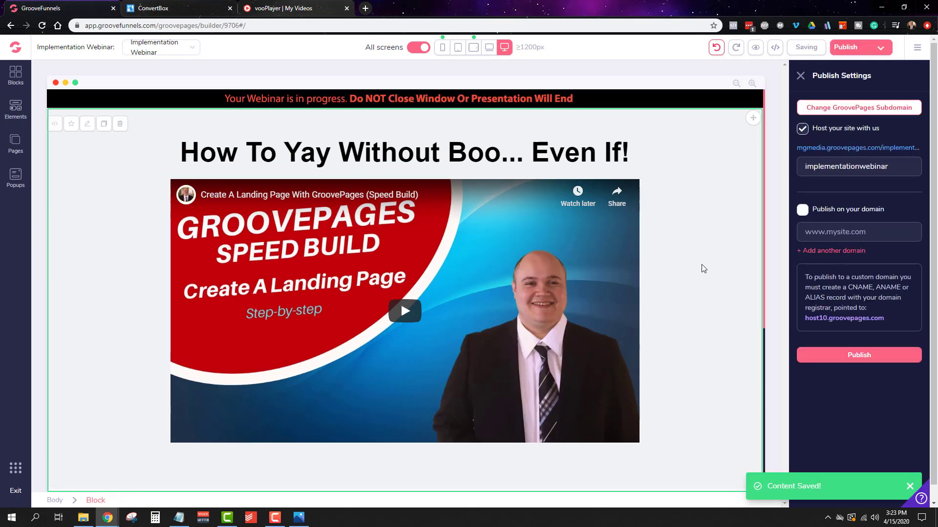
pyautogui.click(756, 47)
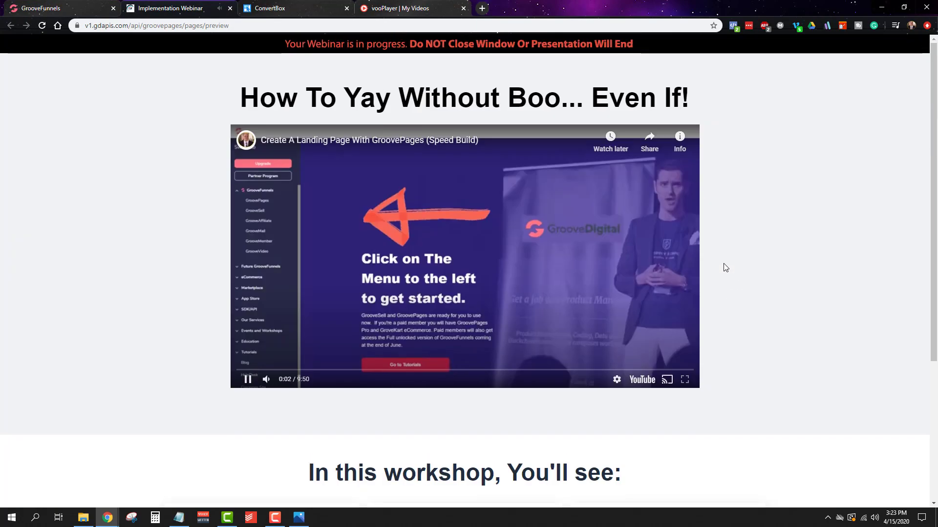
pyautogui.click(230, 8)
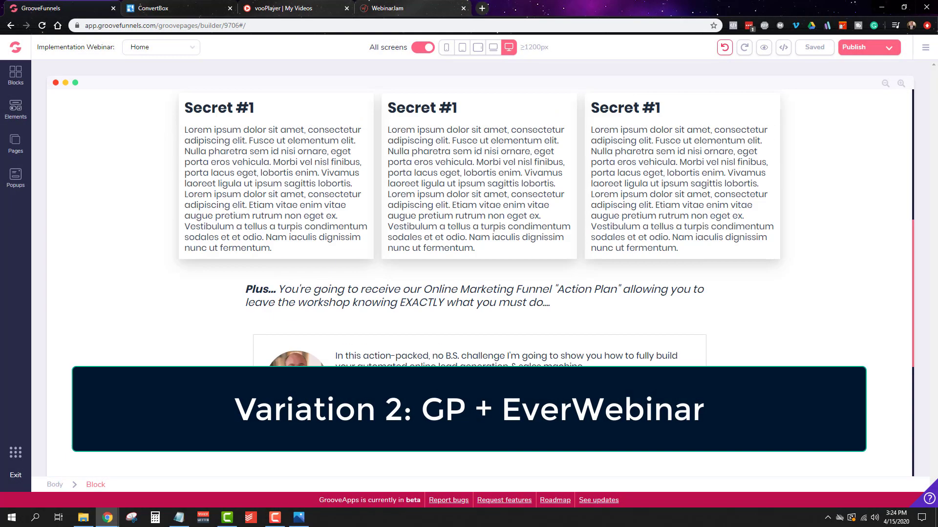
# Step: Switch to WebinarJam, open the webinar's attendee links and choose the registration button for embedding in a website
pyautogui.click(412, 11)
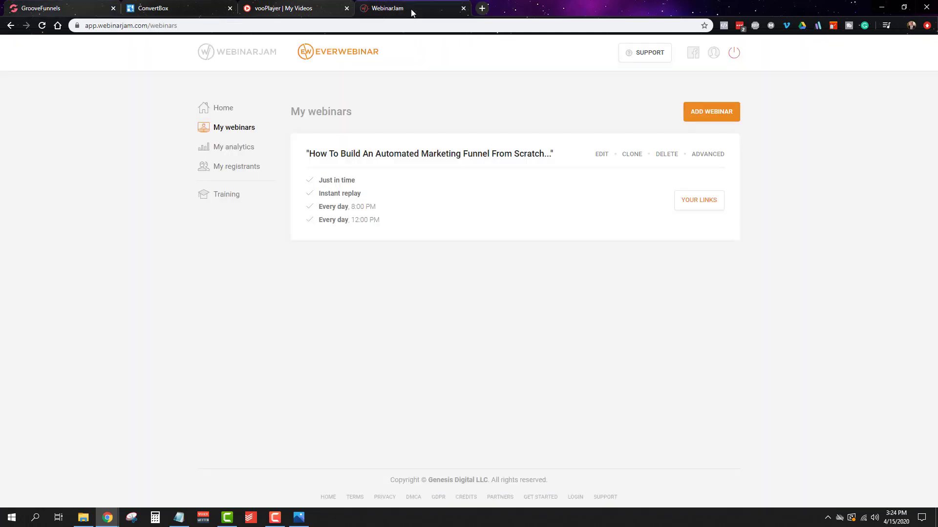
pyautogui.click(717, 208)
pyautogui.click(434, 286)
pyautogui.scroll(-2, 447, 293)
pyautogui.click(298, 194)
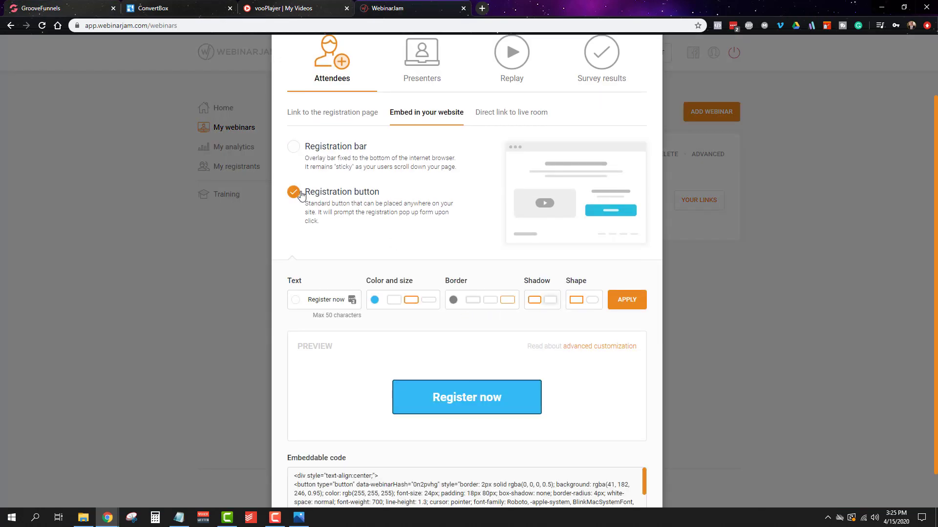
# Step: Style the embeddable registration button with fill colour #FE4A49, a shadow and a thick border in the same red
pyautogui.scroll(-1, 302, 201)
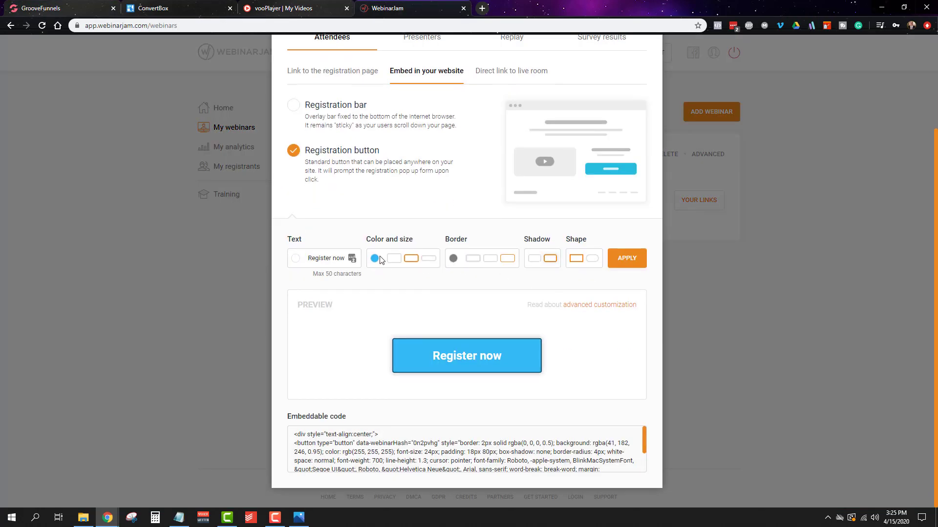
pyautogui.click(375, 259)
pyautogui.tripleClick(386, 372)
pyautogui.write('#FE4A49')
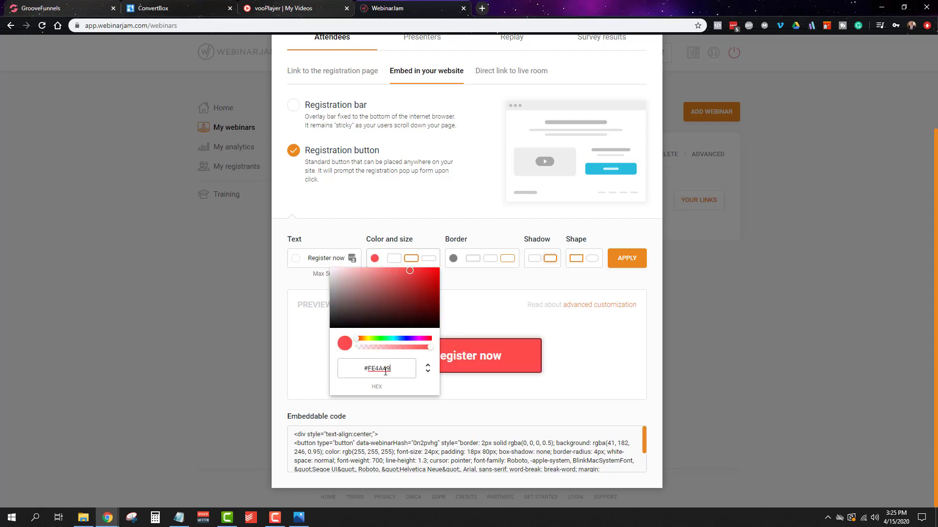
pyautogui.click(454, 260)
pyautogui.click(454, 260)
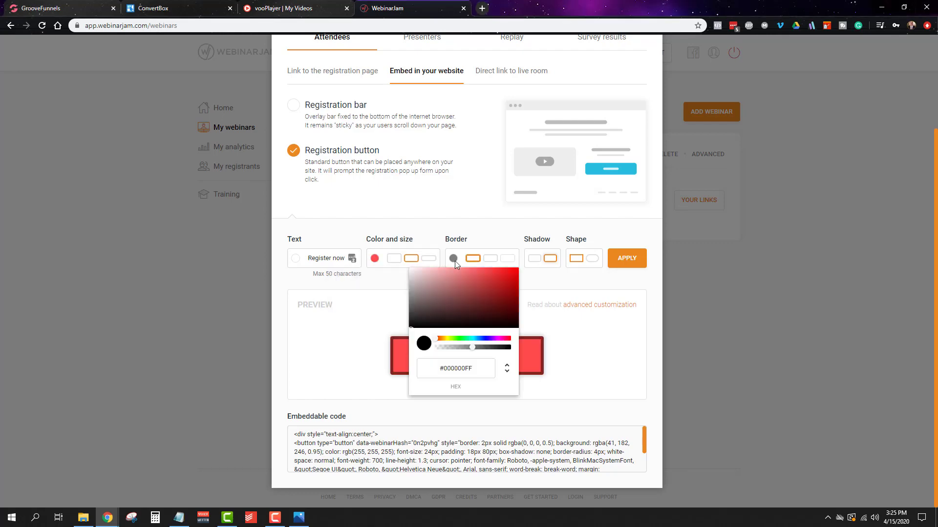
pyautogui.click(551, 368)
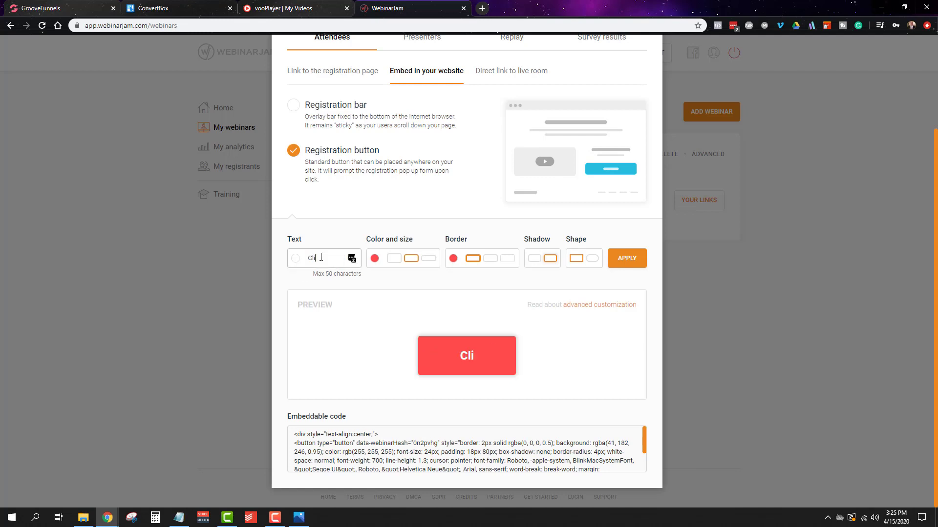
# Step: Set the registration button's text to "Register Now!", apply the styling and copy its full embeddable code
pyautogui.click(321, 258)
pyautogui.write('Click Here To Register')
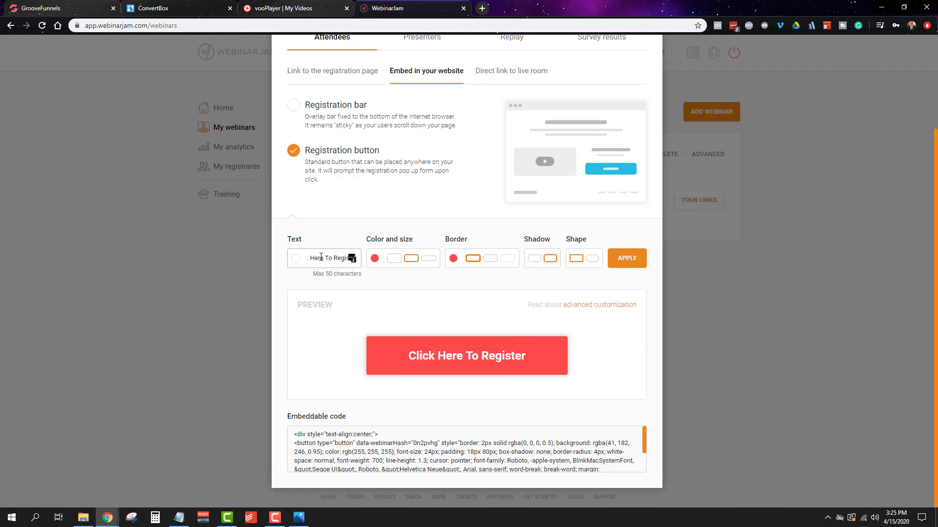
pyautogui.write('Now!')
pyautogui.click(627, 258)
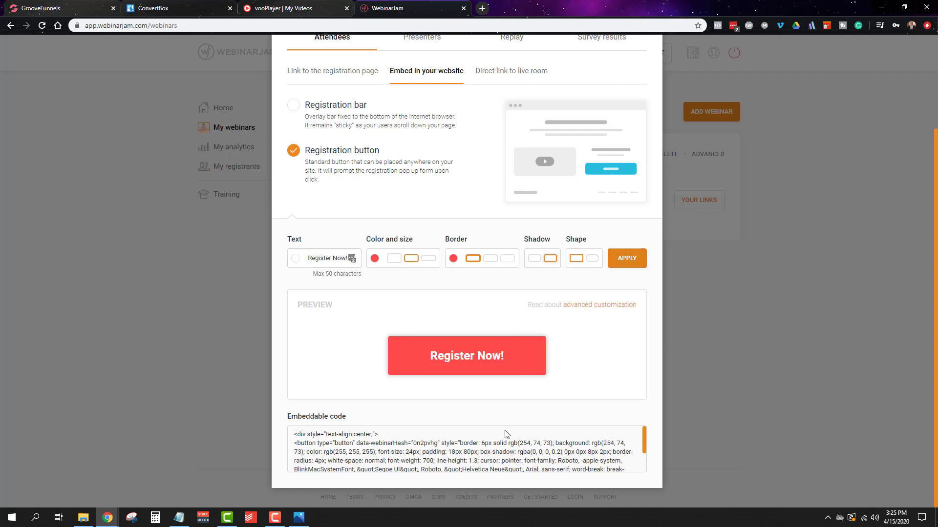
pyautogui.moveTo(323, 441); pyautogui.dragTo(310, 462)
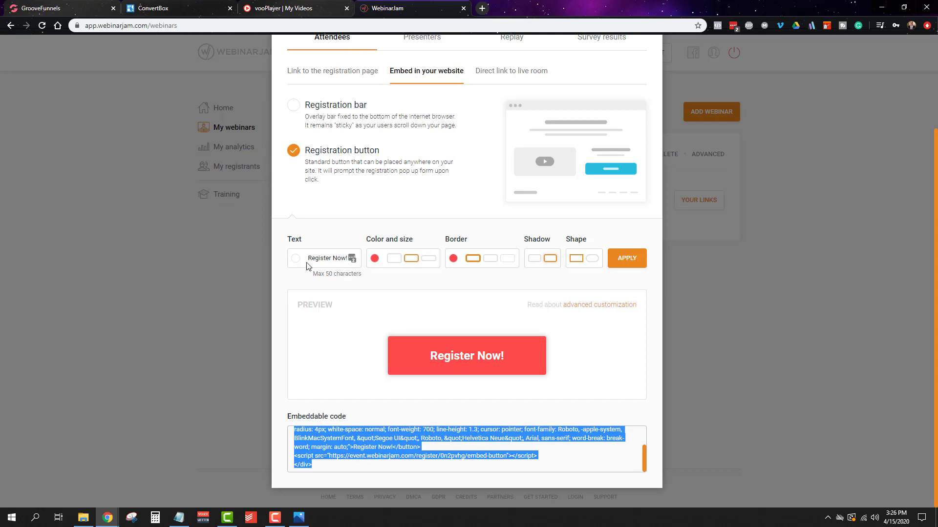
# Step: On the GroovePages Home page, insert an embed element below the hero's register button and paste the WebinarJam button code
pyautogui.click(49, 8)
pyautogui.click(16, 110)
pyautogui.scroll(-10, 114, 265)
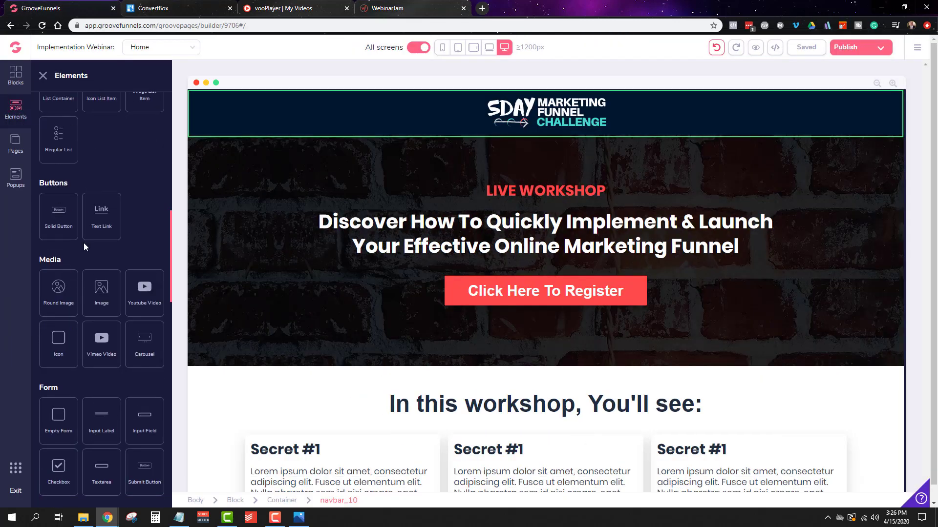
pyautogui.scroll(-8, 84, 244)
pyautogui.moveTo(101, 336); pyautogui.dragTo(558, 348)
pyautogui.doubleClick(558, 349)
pyautogui.hotkey('ctrl', 'v')
pyautogui.click(874, 66)
# Step: Delete the hero section's old "Click Here To Register" button and confirm the deletion
pyautogui.click(637, 289)
pyautogui.press('Delete')
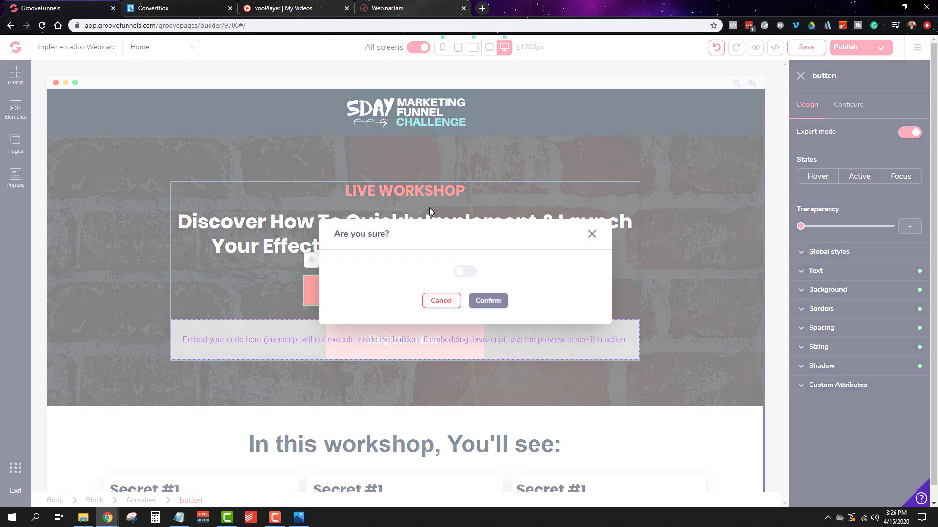
pyautogui.click(488, 301)
# Step: Set the bottom margin of the hero headline text above the embedded button to 6
pyautogui.click(674, 254)
pyautogui.click(814, 300)
pyautogui.click(859, 380)
pyautogui.click(859, 400)
pyautogui.moveTo(801, 420); pyautogui.dragTo(833, 427)
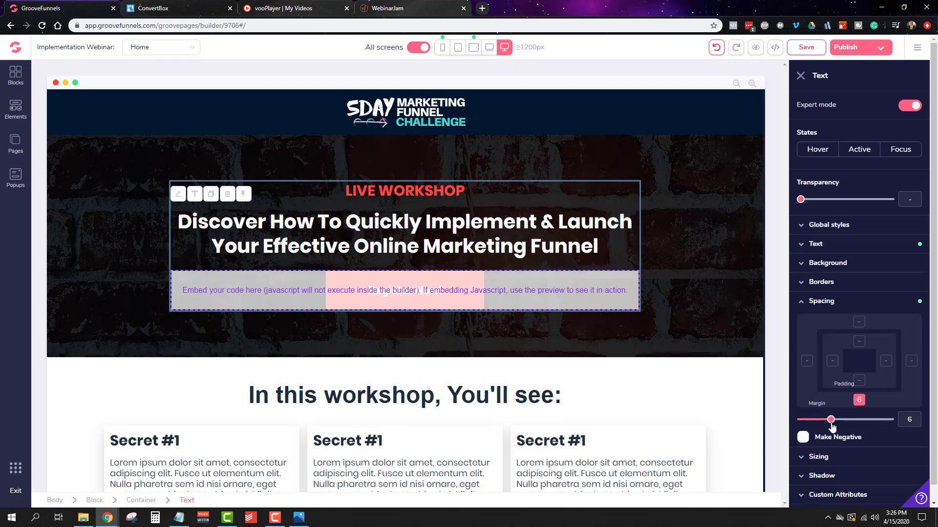
pyautogui.click(682, 321)
# Step: Place a copy of the embedded button under the "GET ACCESS NOW!" heading and delete the old "Register Now" button there
pyautogui.click(598, 289)
pyautogui.click(269, 254)
pyautogui.scroll(-2, 713, 356)
pyautogui.moveTo(704, 228); pyautogui.dragTo(530, 369)
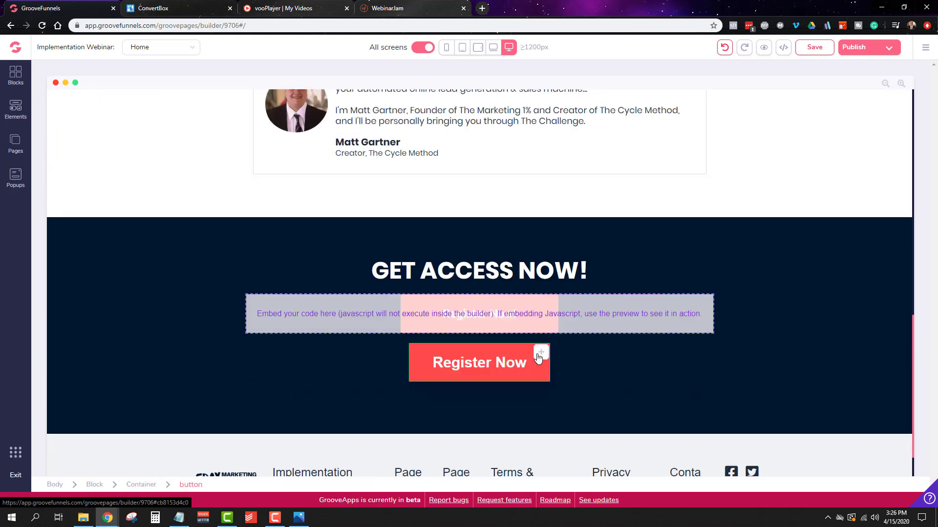
pyautogui.click(530, 369)
pyautogui.click(402, 326)
pyautogui.click(488, 299)
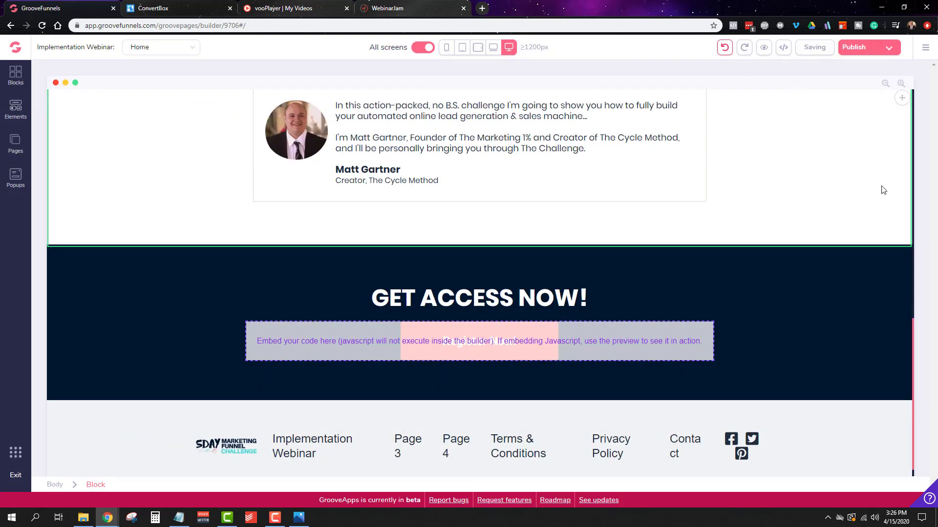
# Step: Publish the updated site and try out the webinar registration on the live Home page
pyautogui.click(856, 47)
pyautogui.click(841, 359)
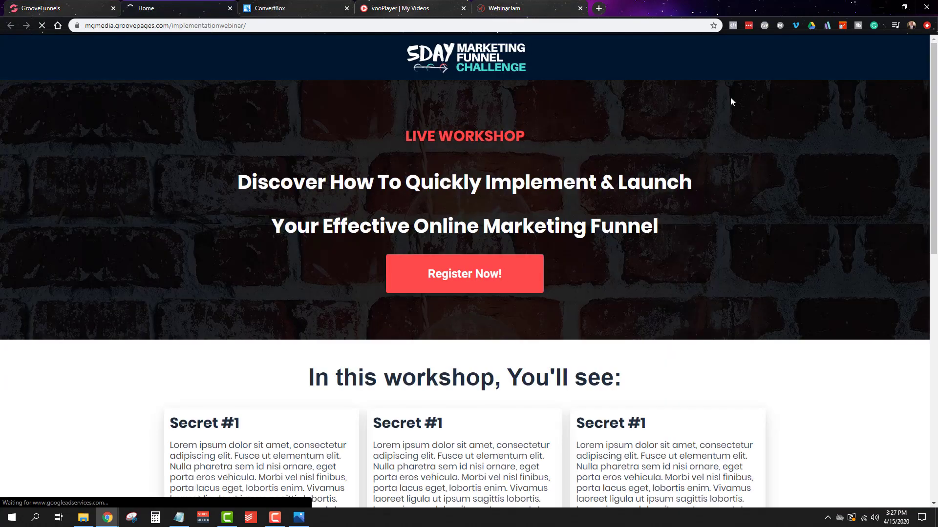
pyautogui.click(499, 155)
pyautogui.click(464, 175)
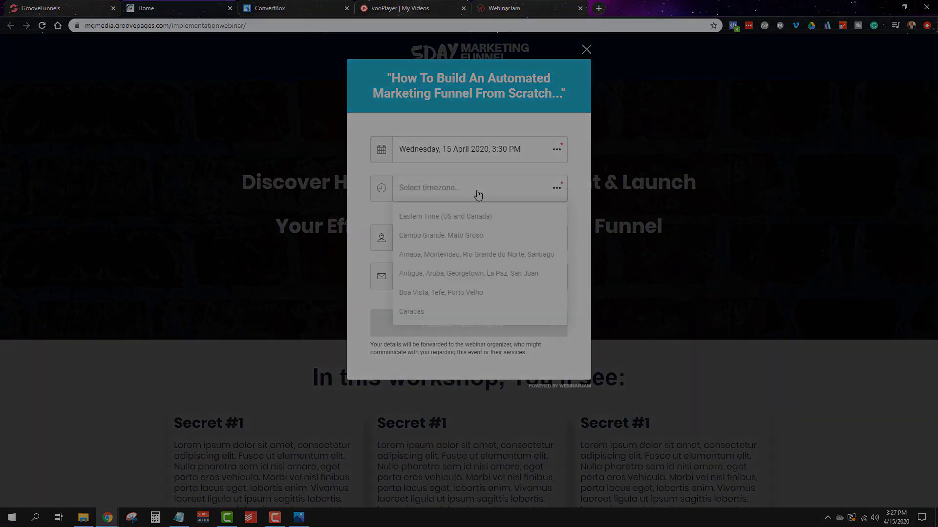
pyautogui.click(450, 216)
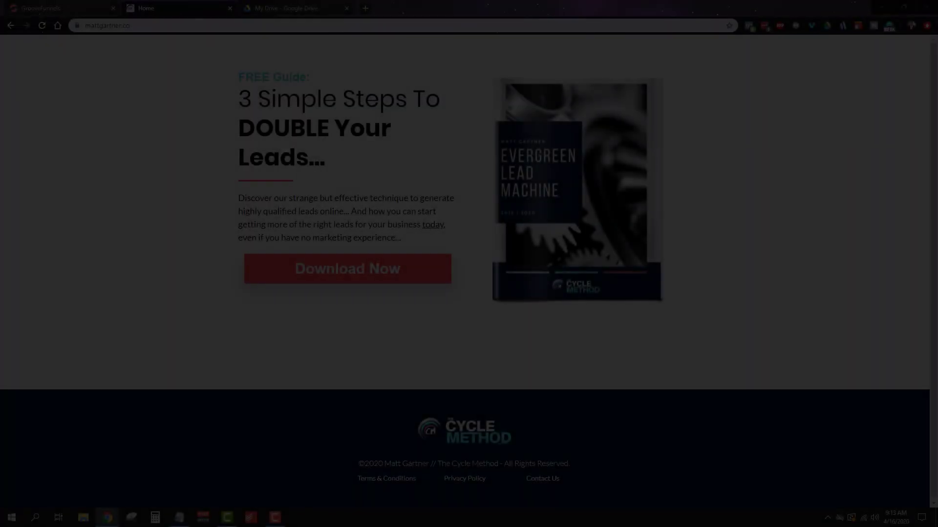